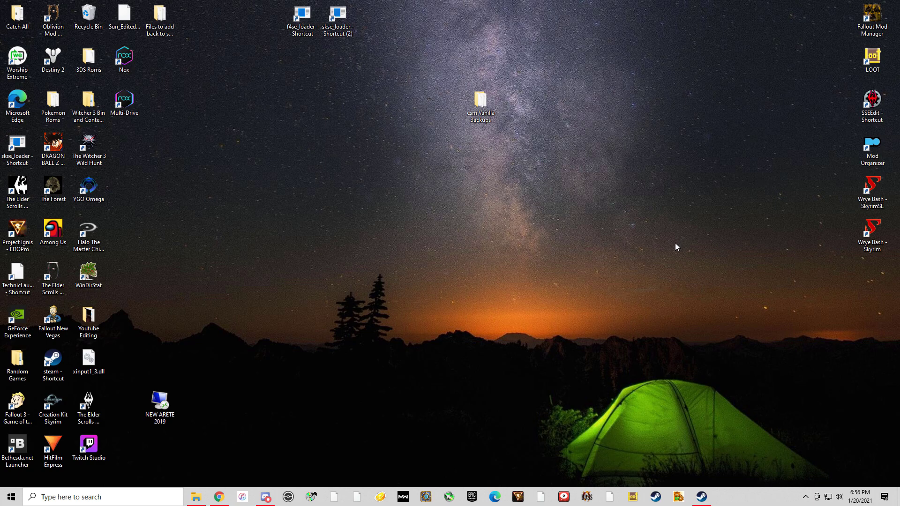
Bring up the taskbar preview of the open Desktop folder window.
mouse_move(206, 494)
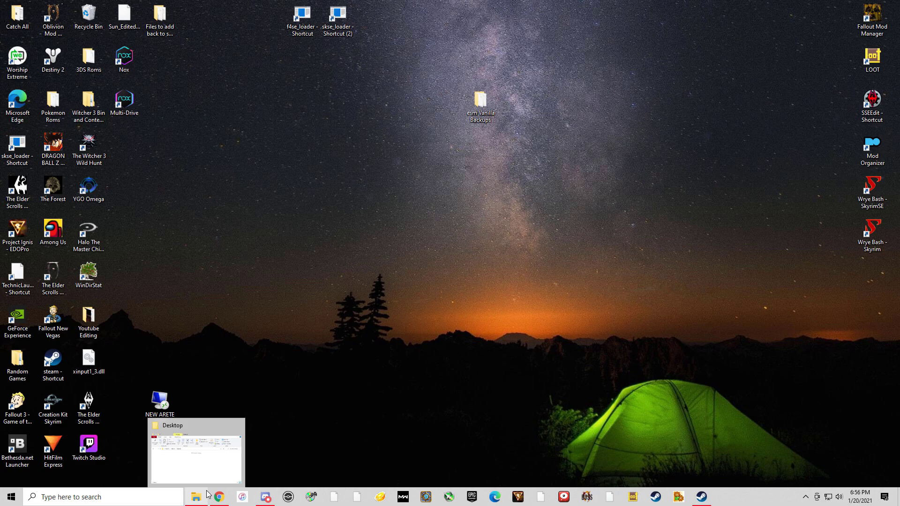
Open a new File Explorer window and go through This PC into Local Disk (C:).
click(207, 494)
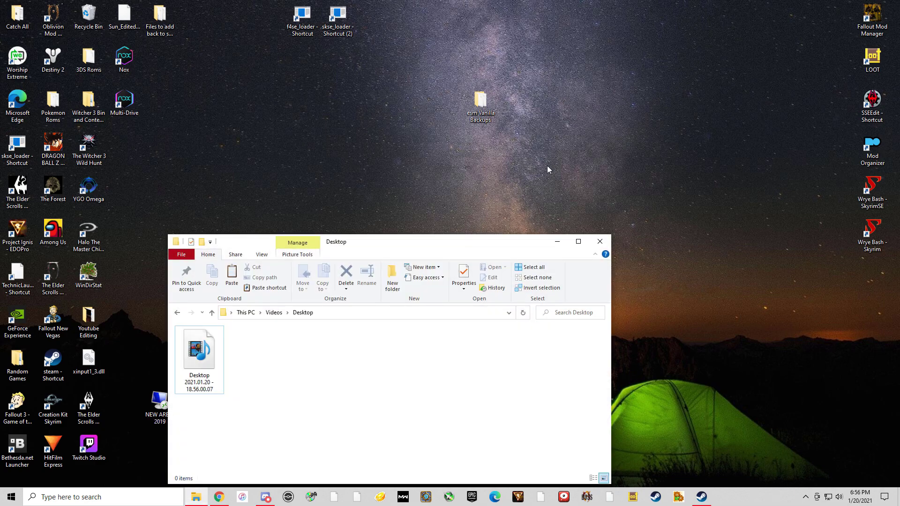
click(599, 241)
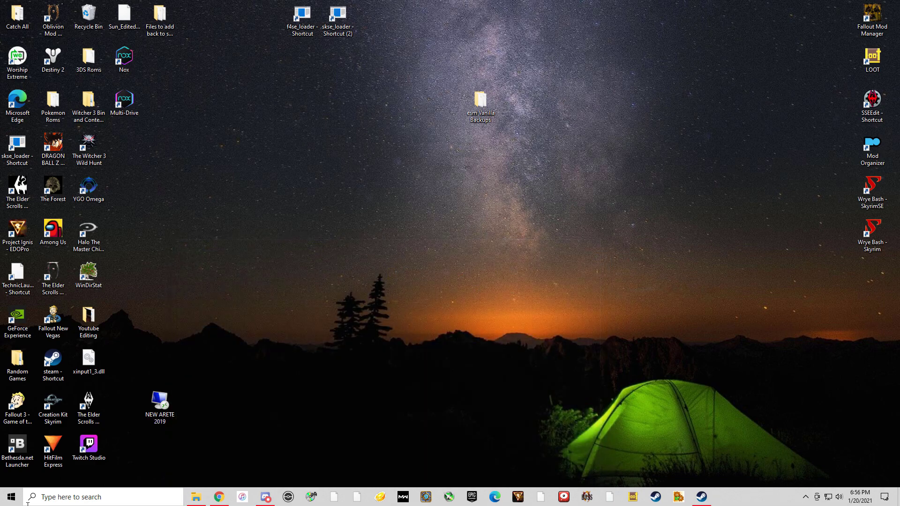
click(202, 500)
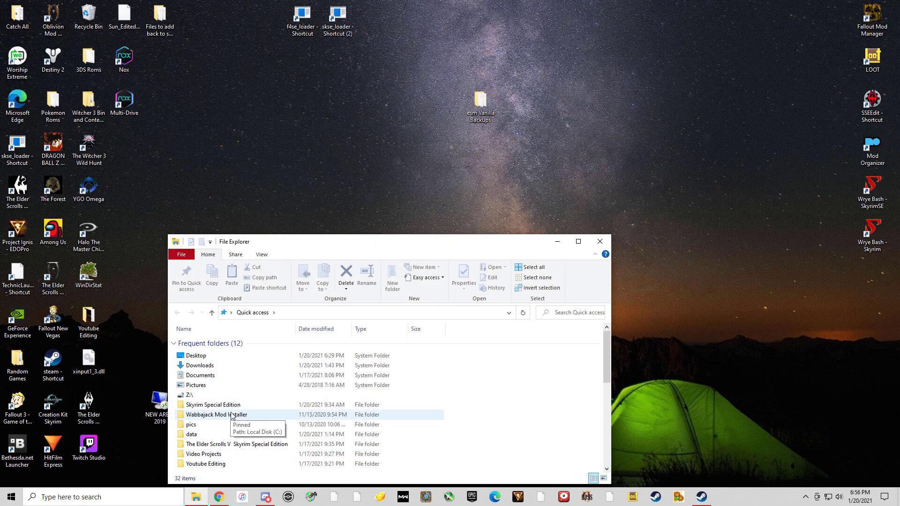
double_click(201, 366)
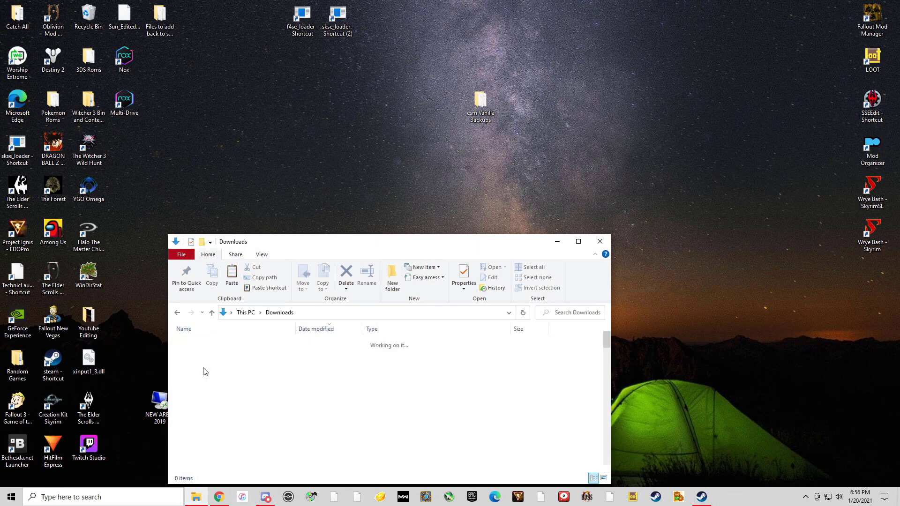
click(245, 312)
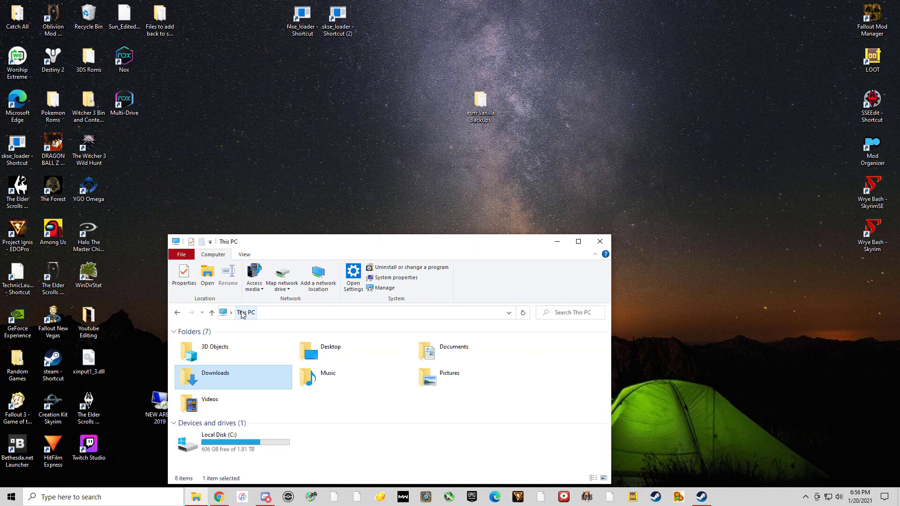
double_click(217, 447)
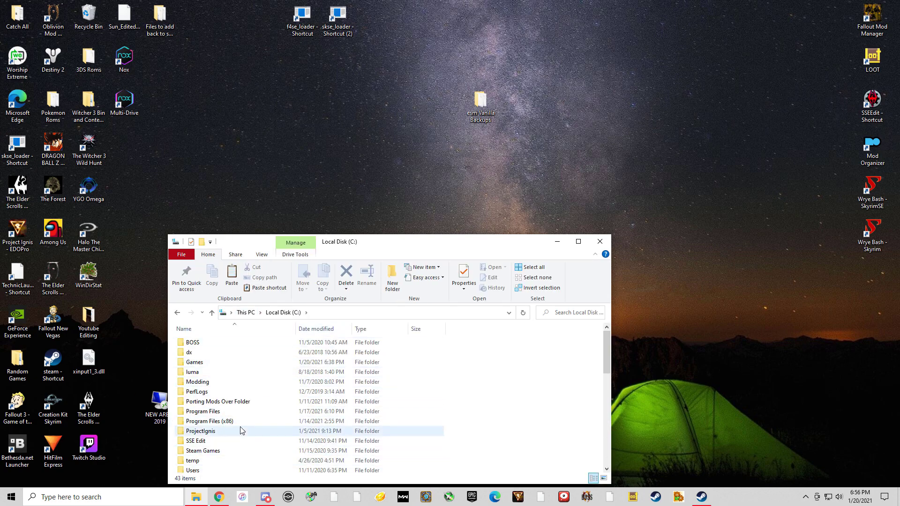
Scroll the 43 folders on C: and dismiss the folder-view context menu without creating anything.
scroll(240, 430, down, 1)
scroll(241, 429, down, 1)
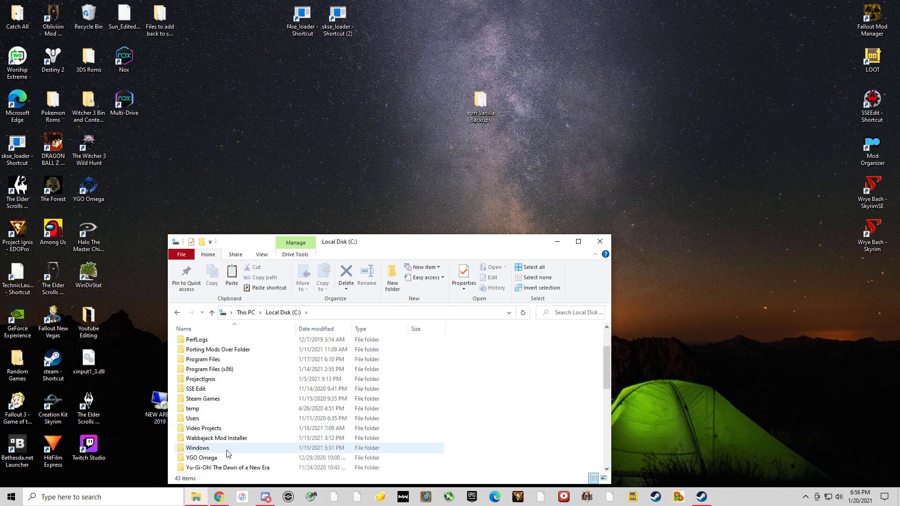
right_click(436, 415)
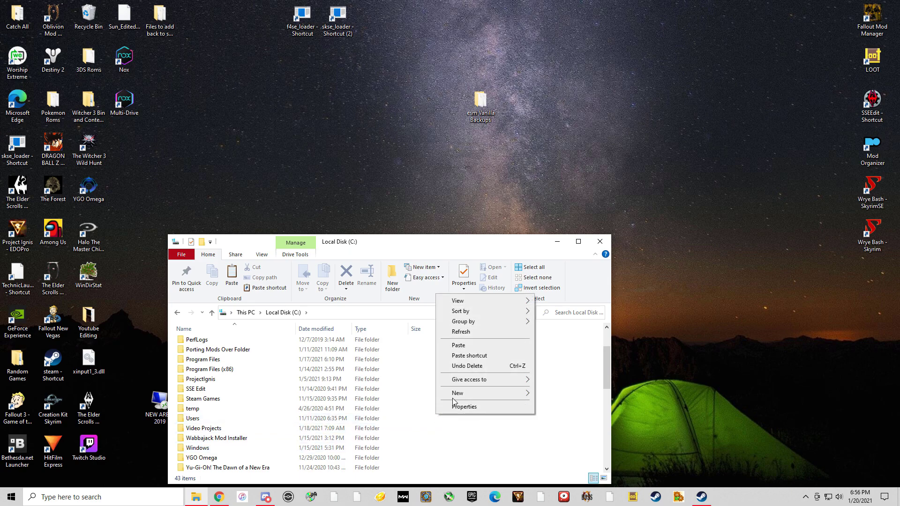
mouse_move(458, 396)
click(570, 411)
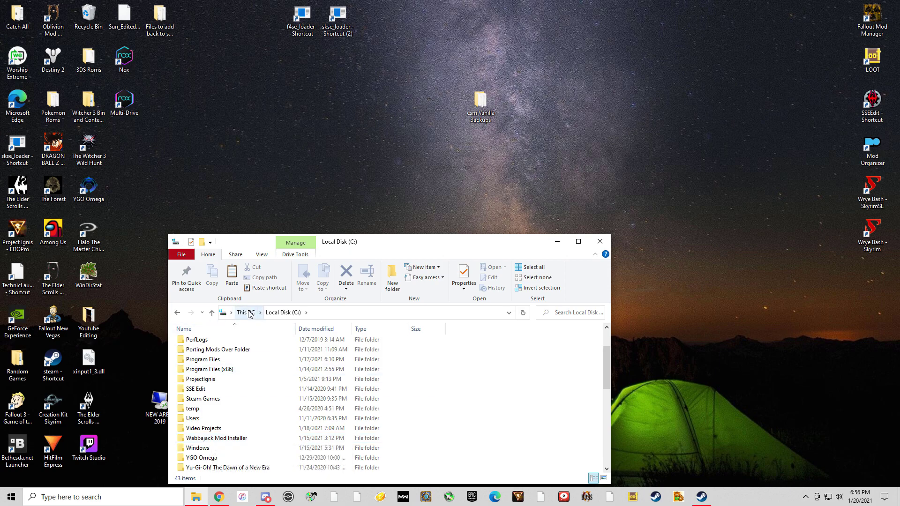
Browse Steam Games > Steam > steamapps > common into the Skyrim Special Edition folder.
double_click(212, 402)
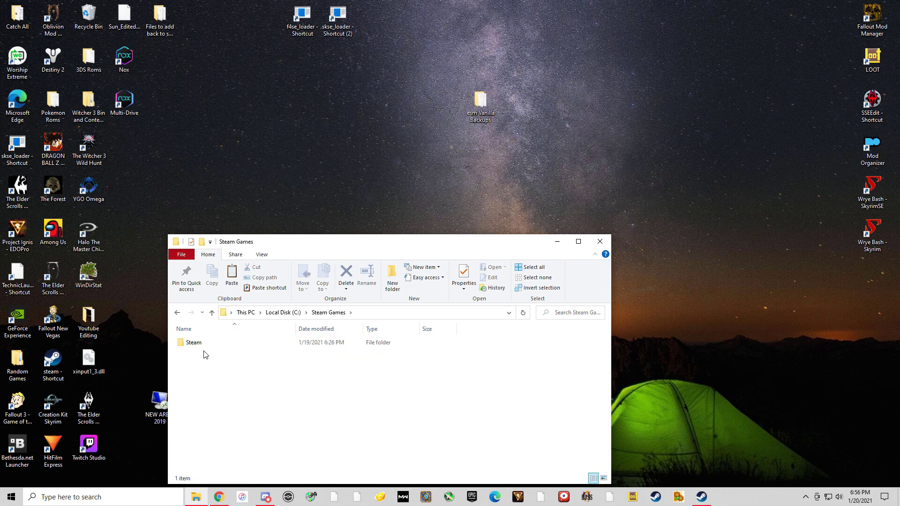
double_click(205, 351)
scroll(230, 415, down, 2)
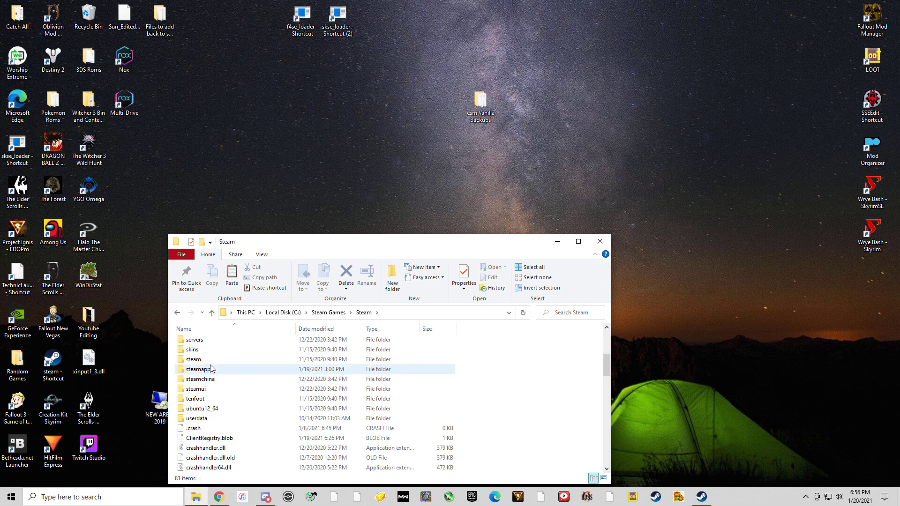
double_click(211, 372)
double_click(226, 342)
scroll(222, 407, down, 5)
double_click(220, 399)
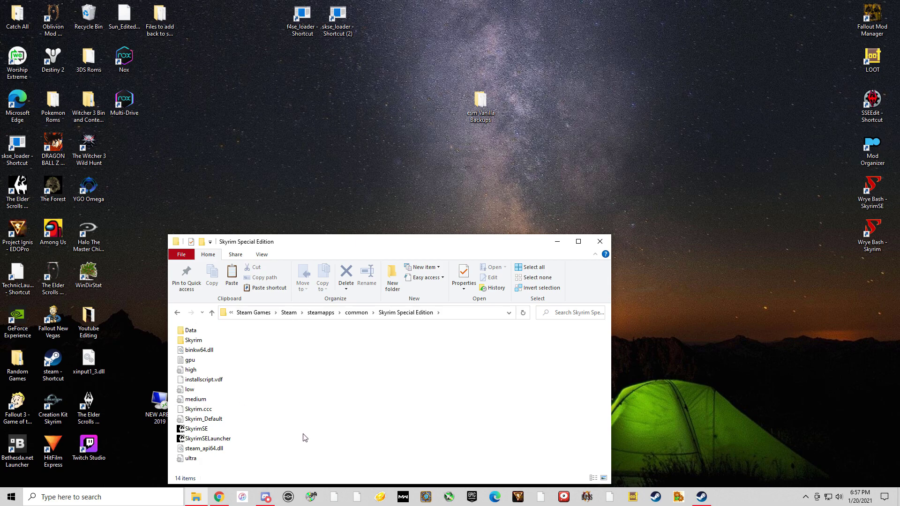
Go back up to This PC and reopen Local Disk (C:).
click(253, 312)
click(246, 312)
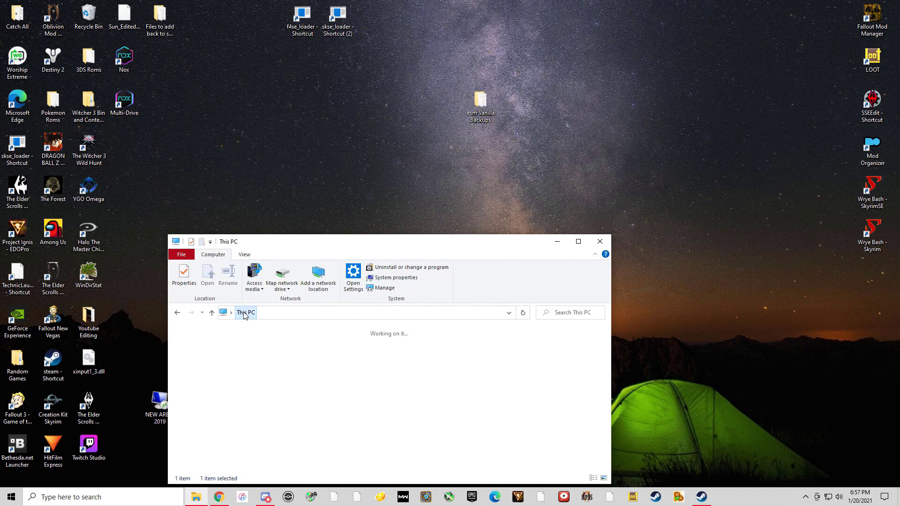
double_click(223, 439)
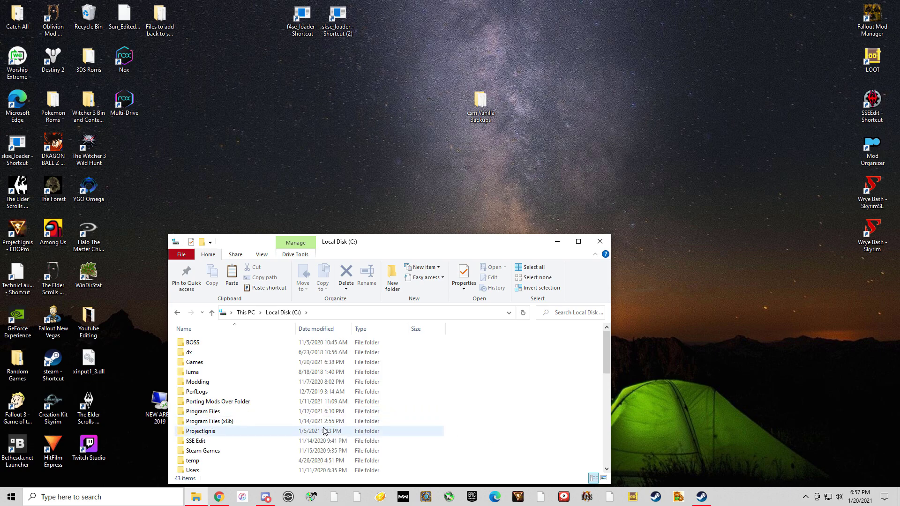
scroll(225, 429, down, 1)
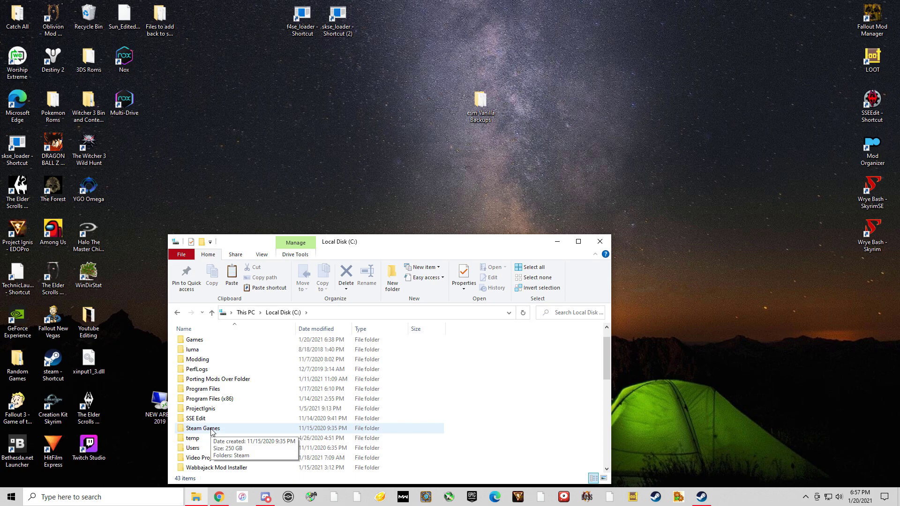
Browse Steam Games > Steam > steamapps > common to Skyrim Special Edition again.
double_click(211, 428)
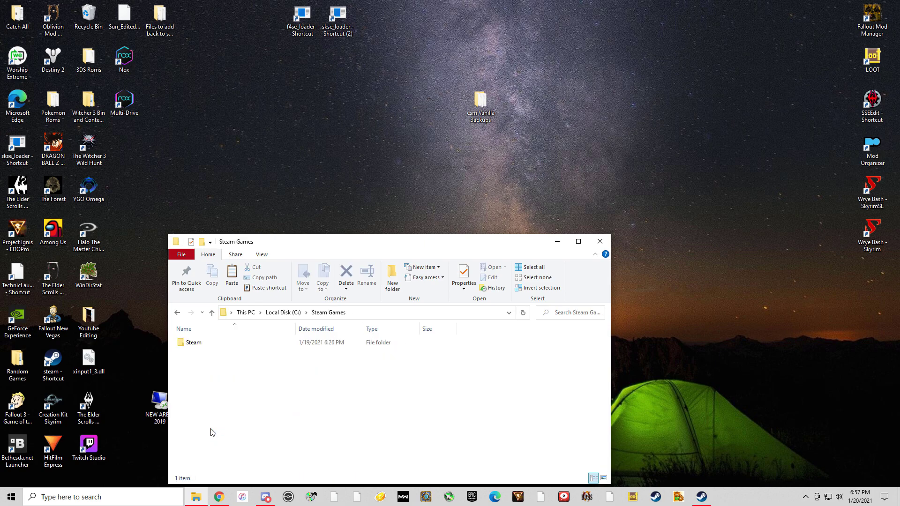
double_click(209, 344)
scroll(225, 421, down, 3)
double_click(222, 429)
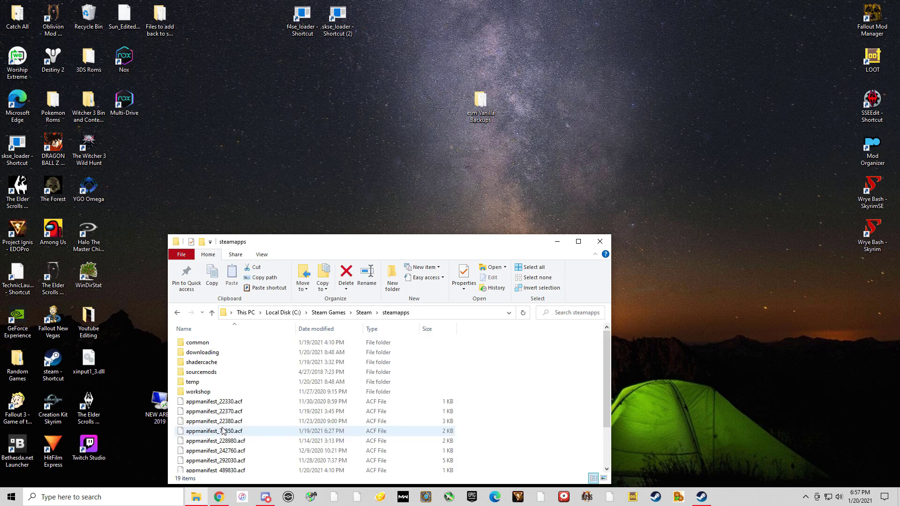
double_click(222, 341)
scroll(231, 426, down, 5)
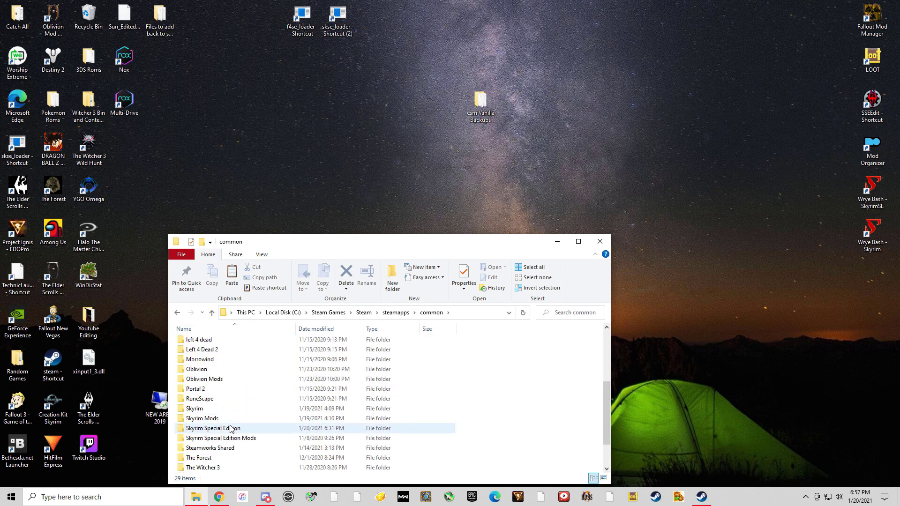
double_click(232, 427)
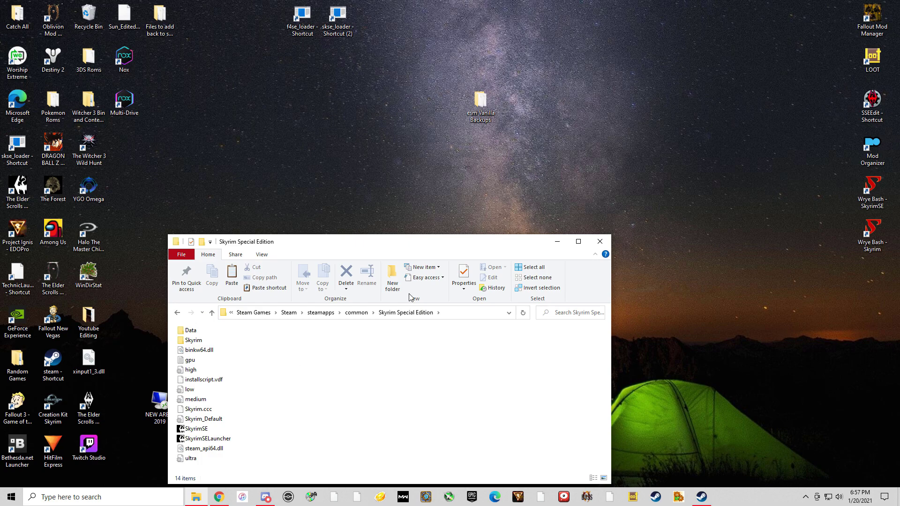
Close File Explorer and switch to Chrome showing the Wabbajack site.
click(598, 243)
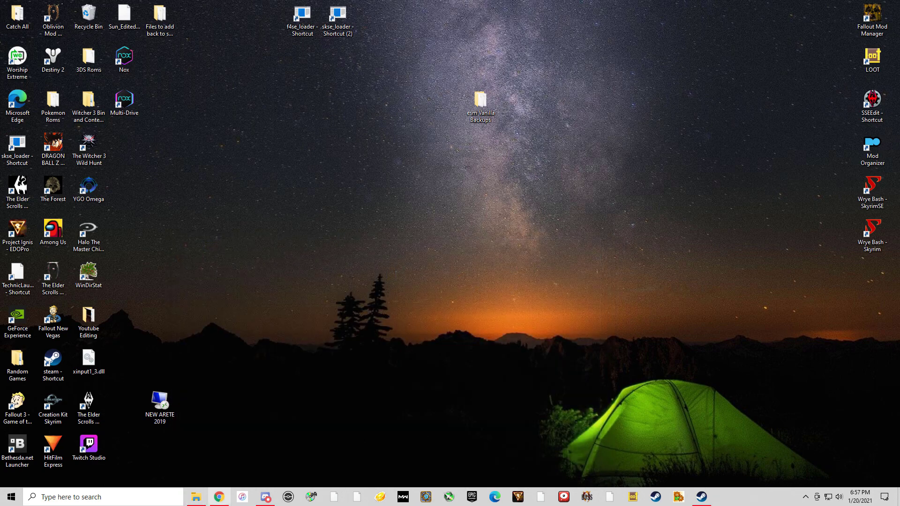
click(229, 500)
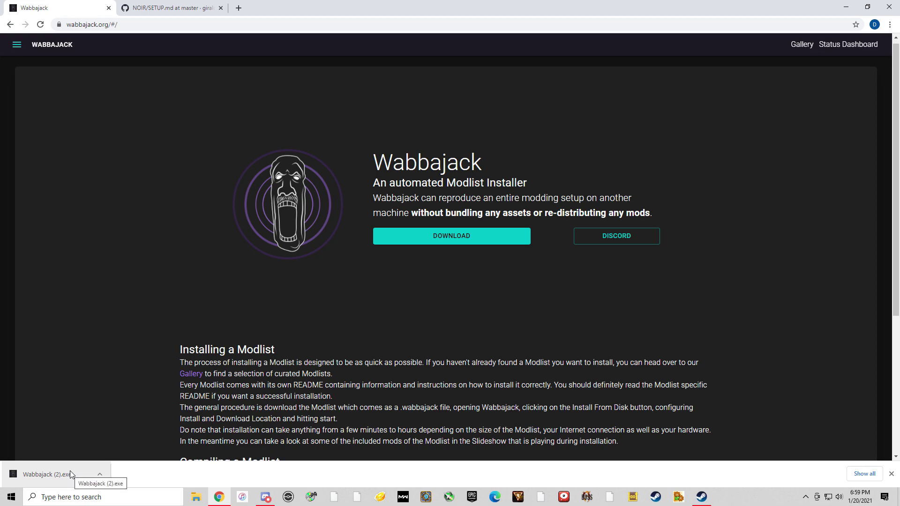
Check the Wabbajack Mod Installer folder on C: in File Explorer, then close the window.
click(196, 499)
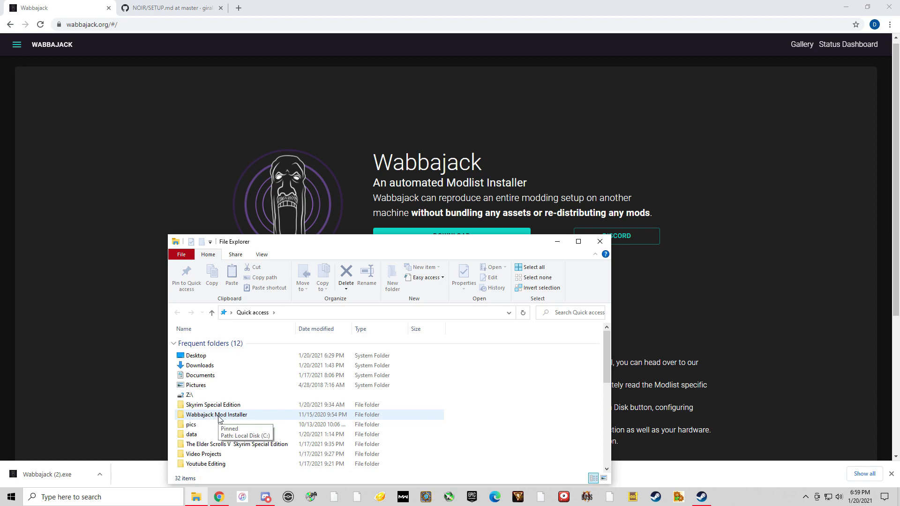
double_click(218, 417)
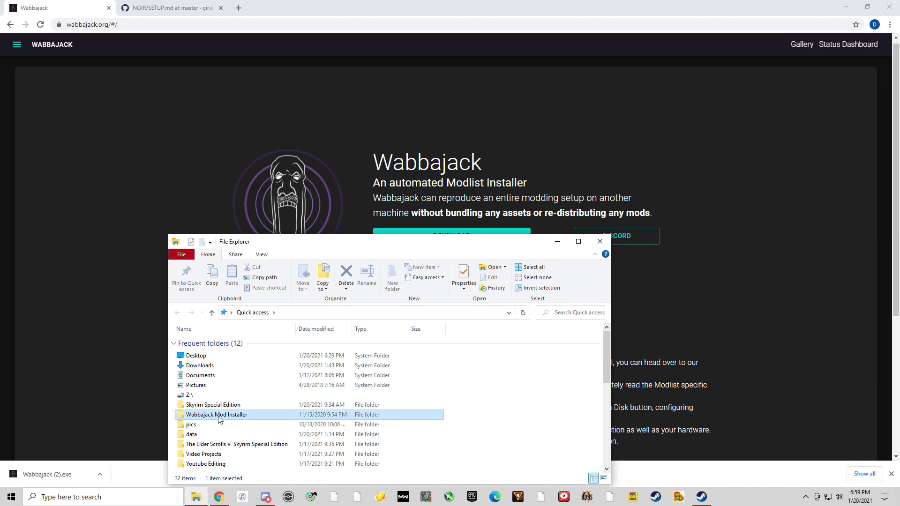
click(288, 313)
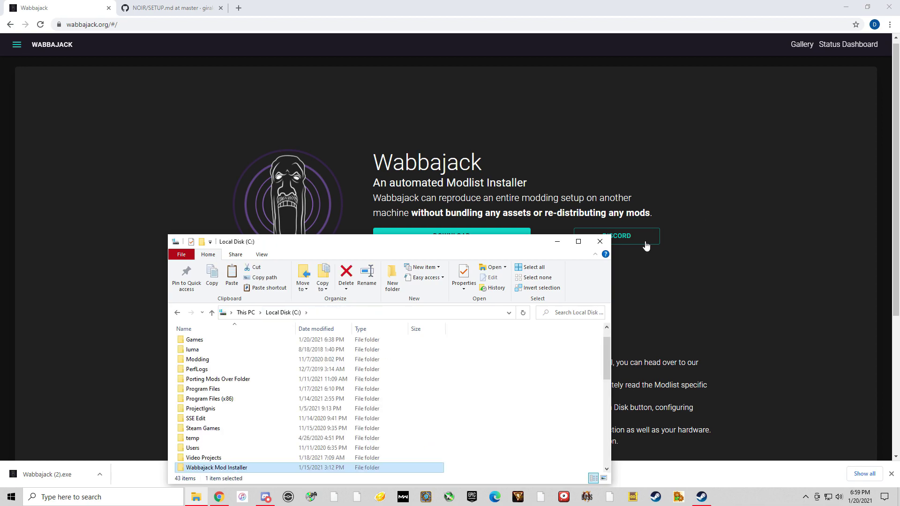
click(600, 242)
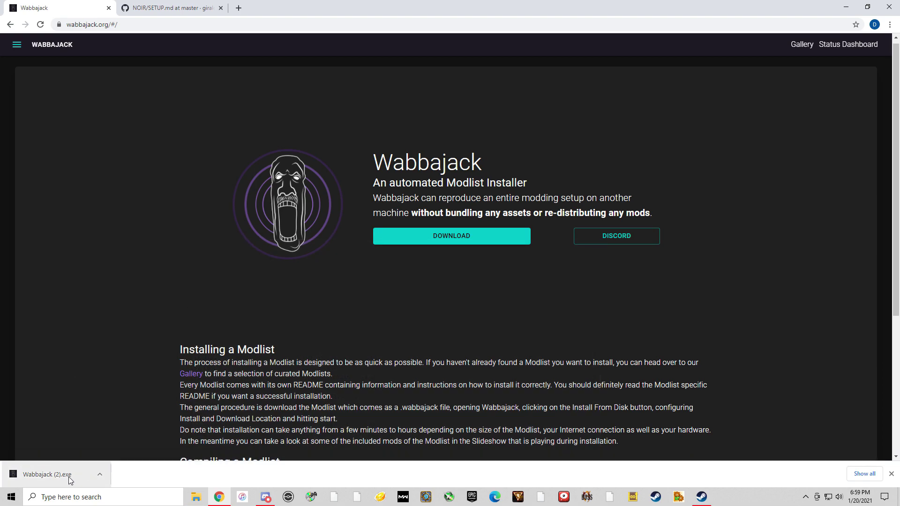
Launch the downloaded Wabbajack (2).exe to reach the Wabbajack v2.4.1.1 main screen.
click(69, 478)
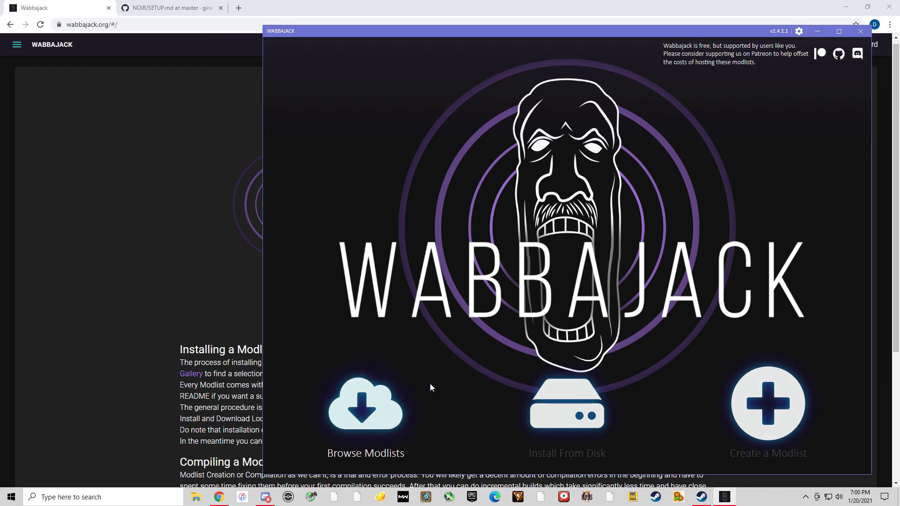
Open the modlist gallery and keep the game filter on Skyrim Special Edition.
click(369, 425)
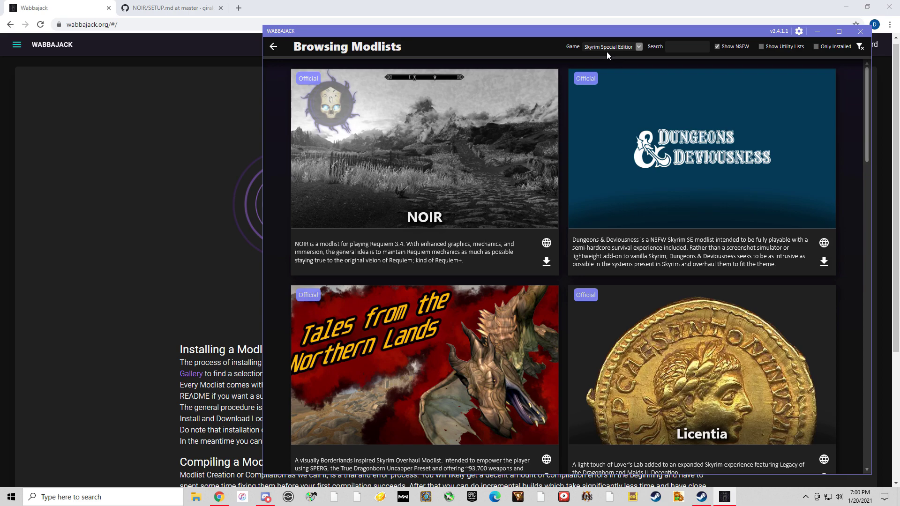
click(639, 47)
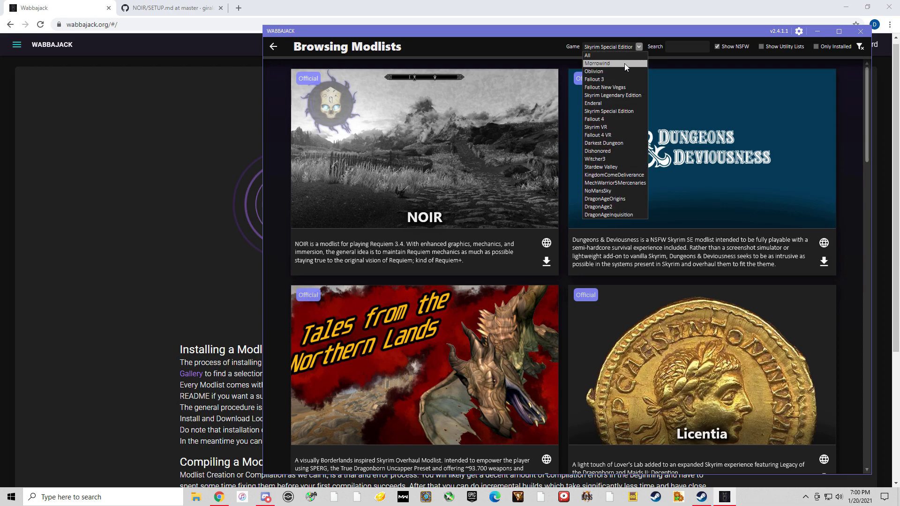
click(608, 111)
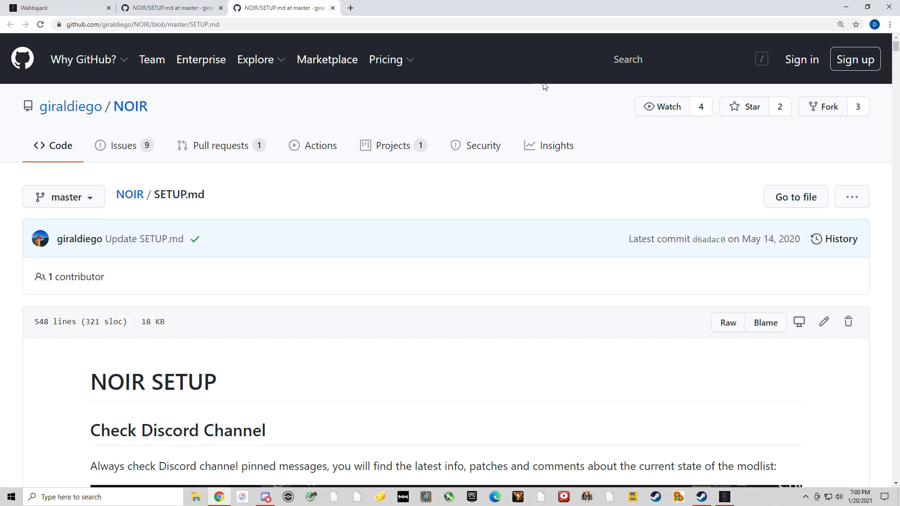
Skim the NOIR SETUP.md guide, minimize Chrome to reveal Wabbajack, and open File Explorer.
scroll(383, 284, down, 1)
scroll(383, 283, down, 15)
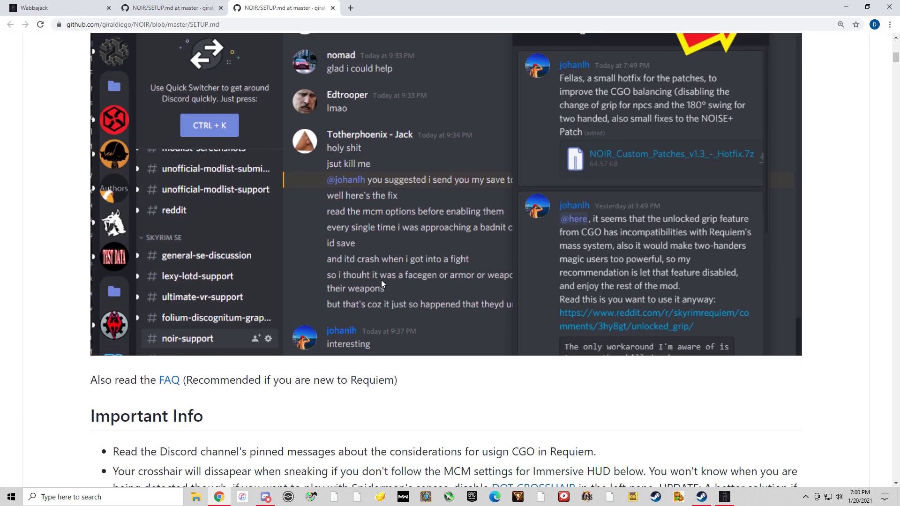
scroll(382, 282, up, 20)
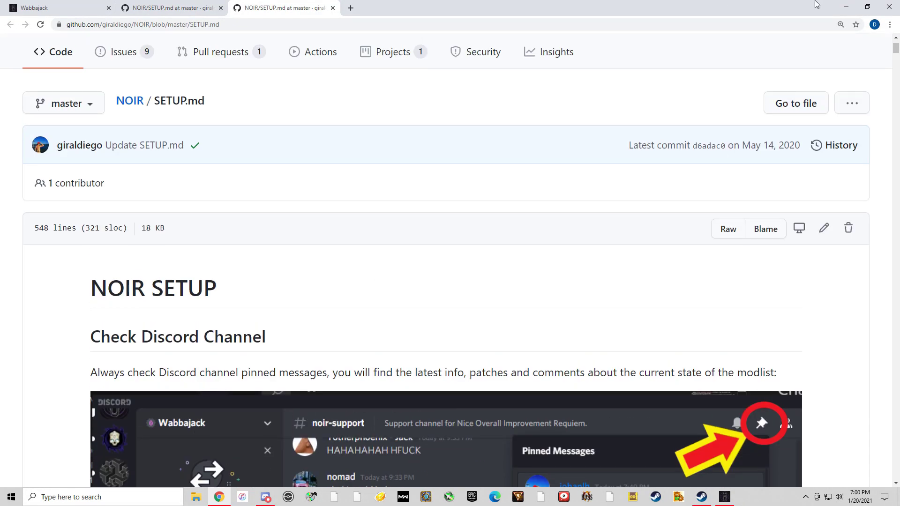
click(847, 7)
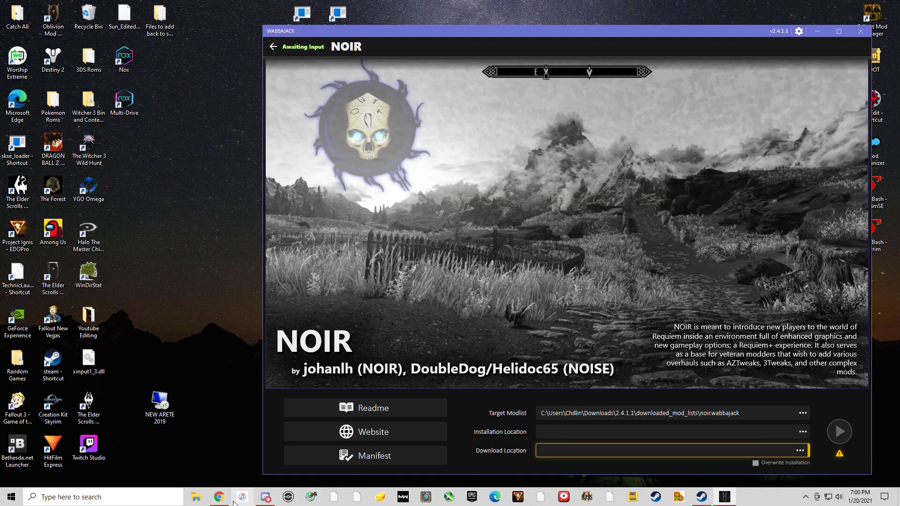
click(195, 498)
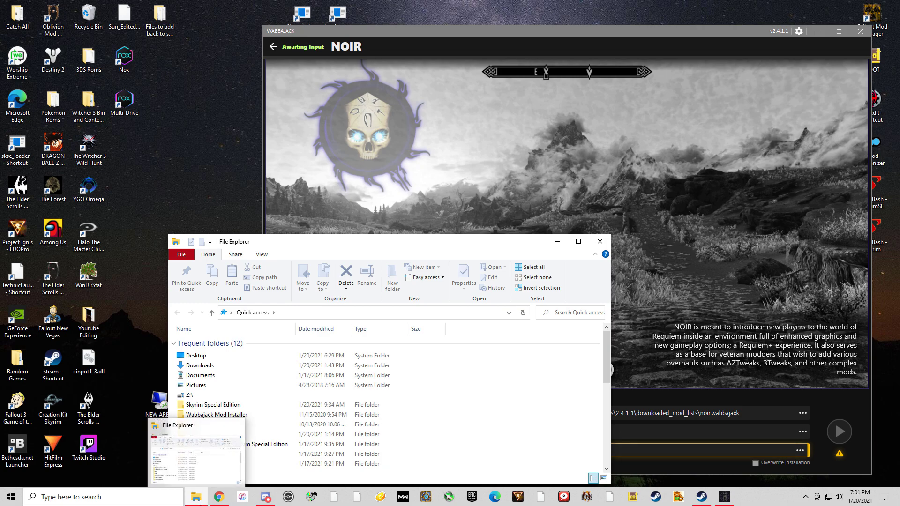
Navigate to C:\Games and delete the old NOIR folder.
double_click(215, 370)
click(241, 312)
double_click(217, 438)
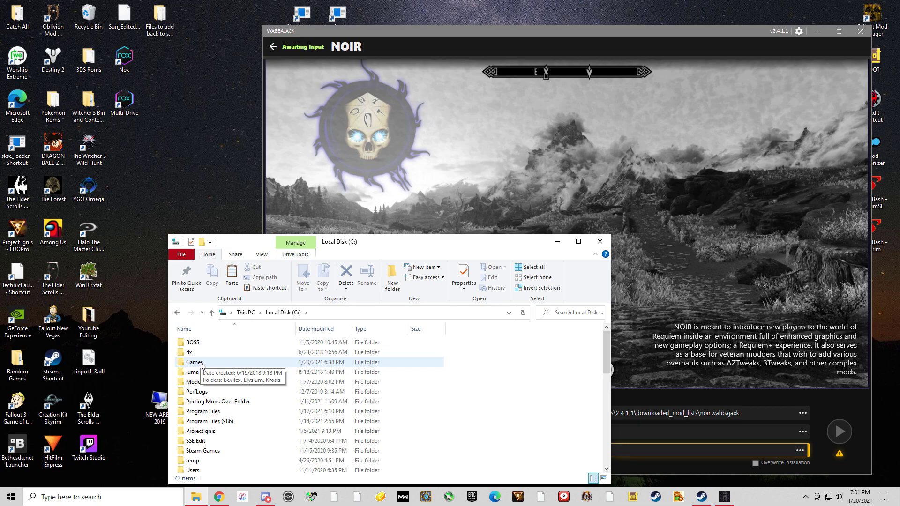
double_click(201, 364)
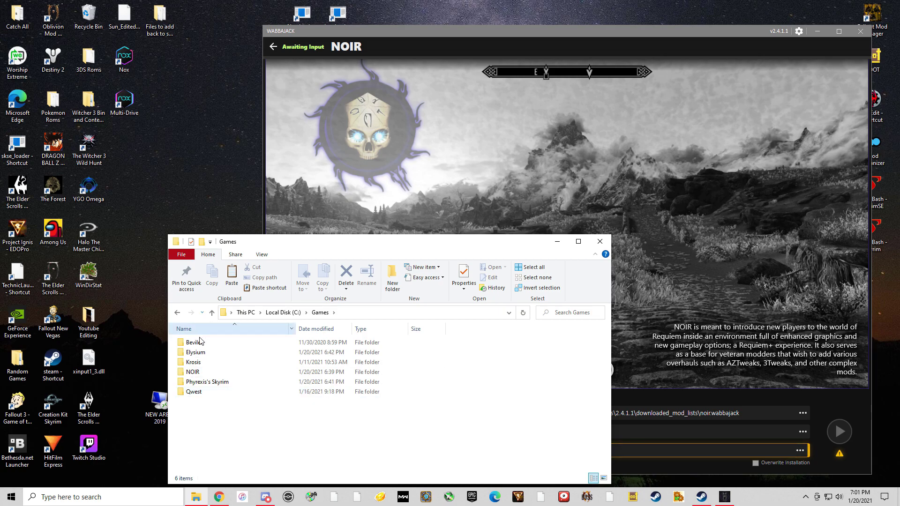
click(196, 373)
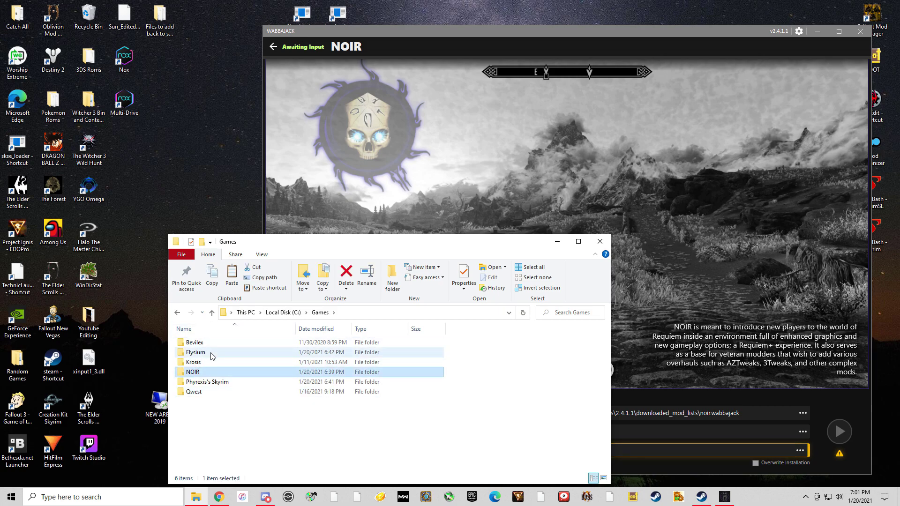
key(Delete)
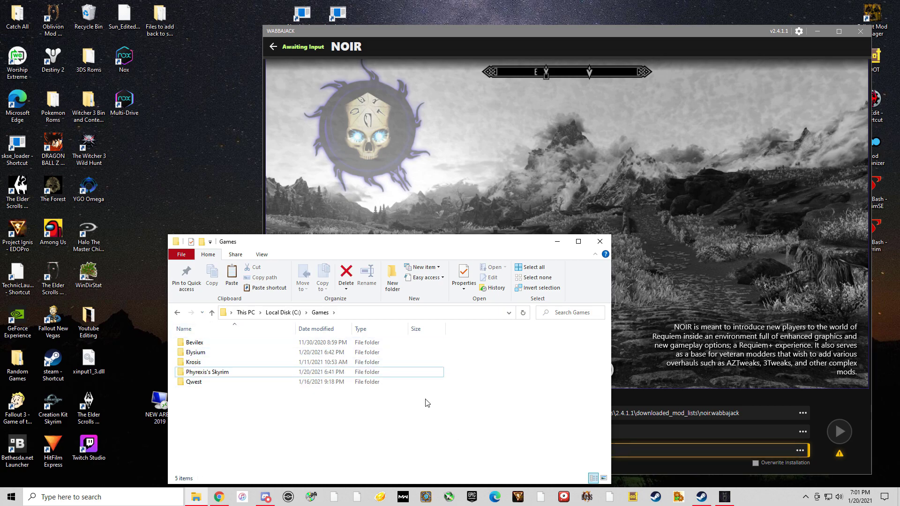
Create a new folder named NOIR in C:\Games and open it.
right_click(411, 373)
mouse_move(450, 352)
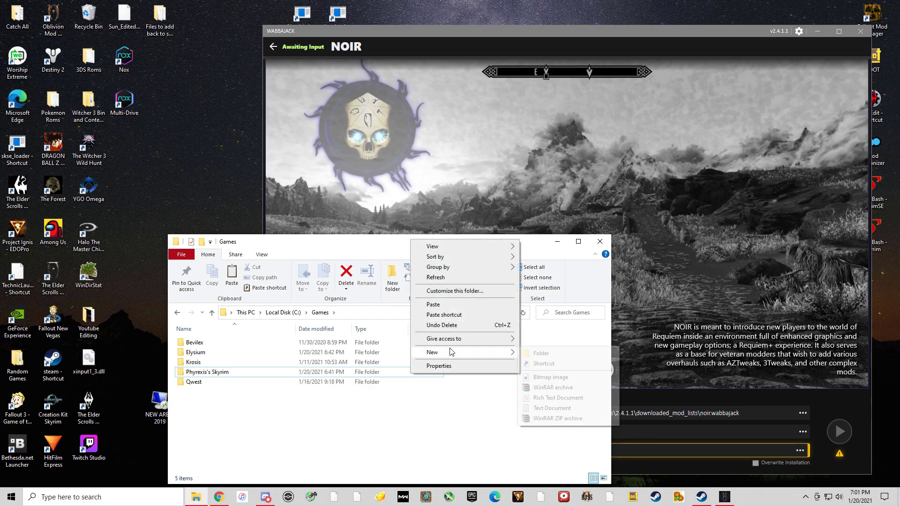
click(535, 354)
text(NOIR)
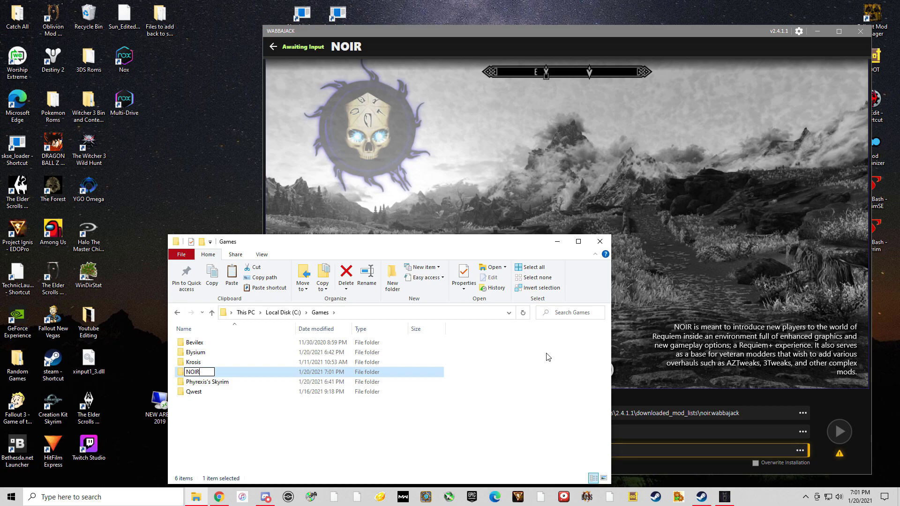
key(Return)
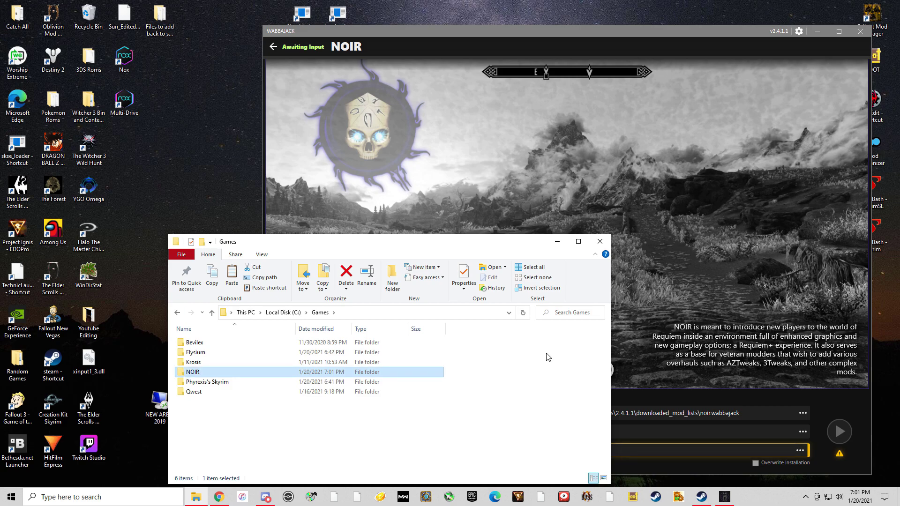
double_click(197, 375)
Create a Downloads folder inside NOIR.
right_click(255, 355)
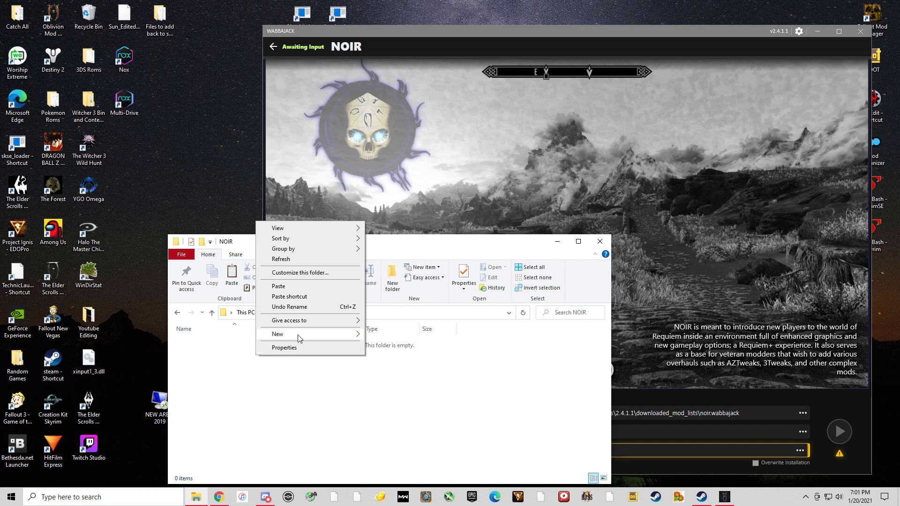
mouse_move(297, 334)
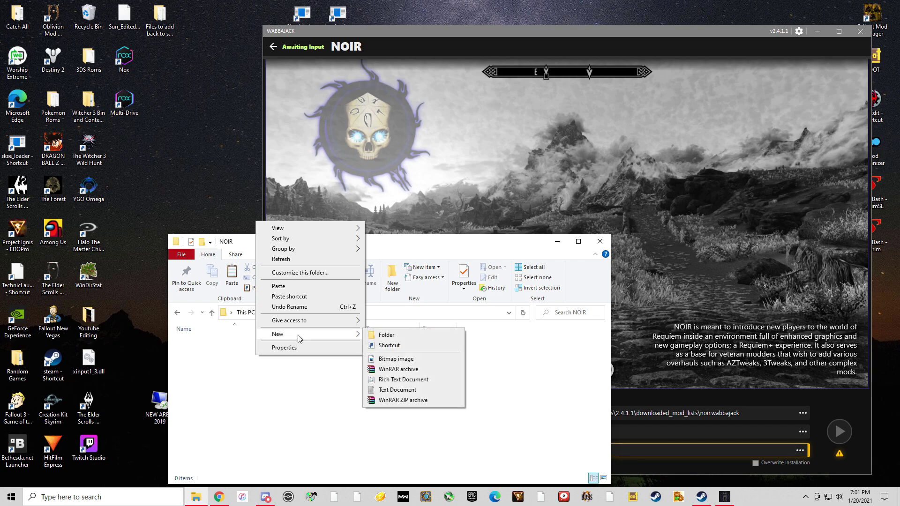
click(414, 335)
text(Do)
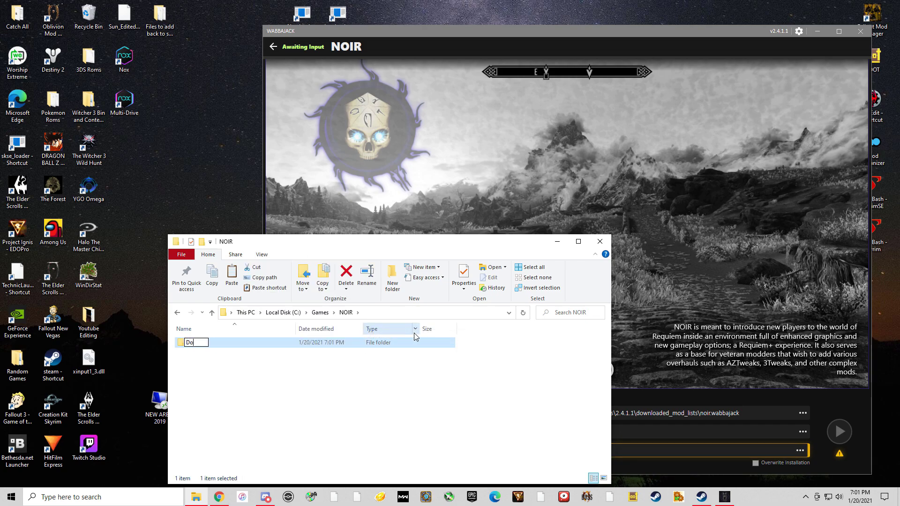
text(wnloads)
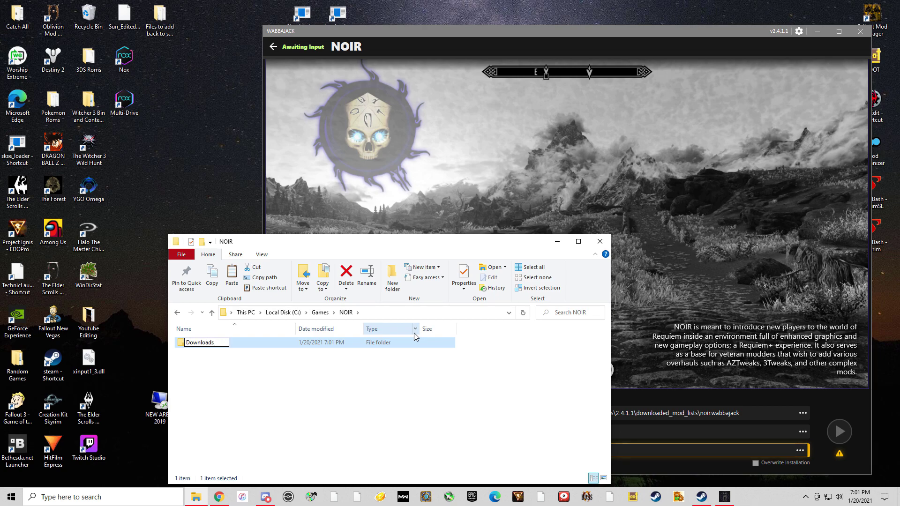
key(Return)
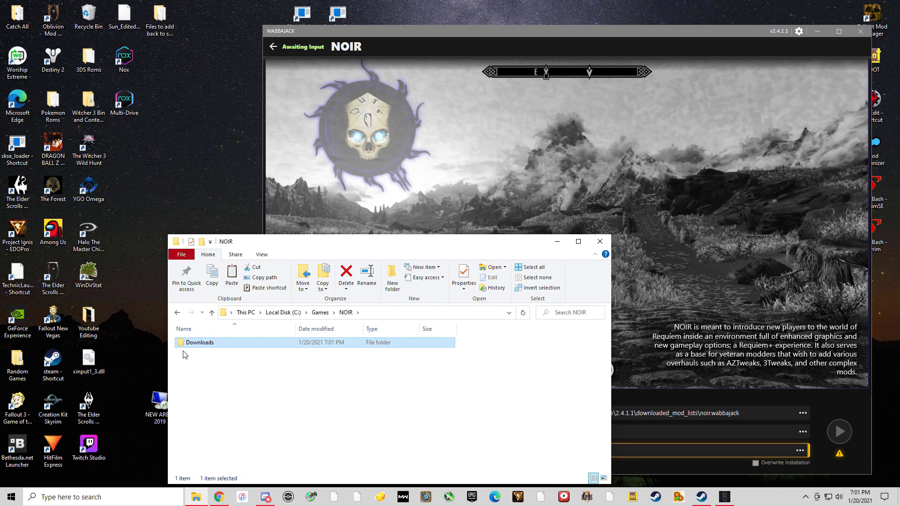
Choose C:\Games\NOIR as the installer's installation folder, giving C:\Games\NOIR\downloads for downloads.
click(320, 312)
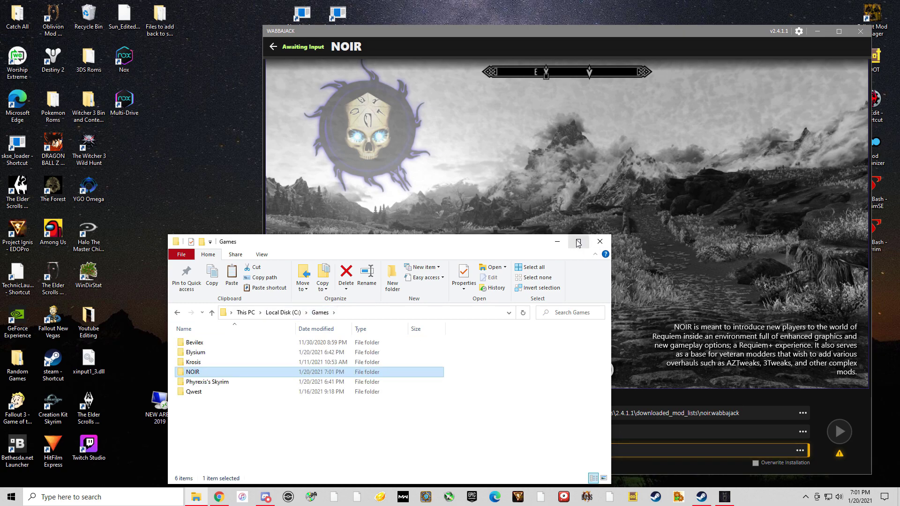
click(557, 242)
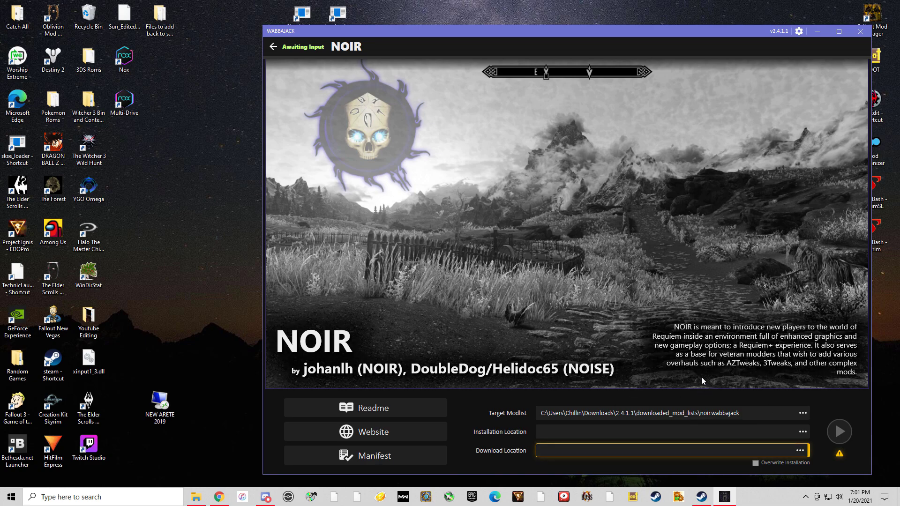
click(802, 431)
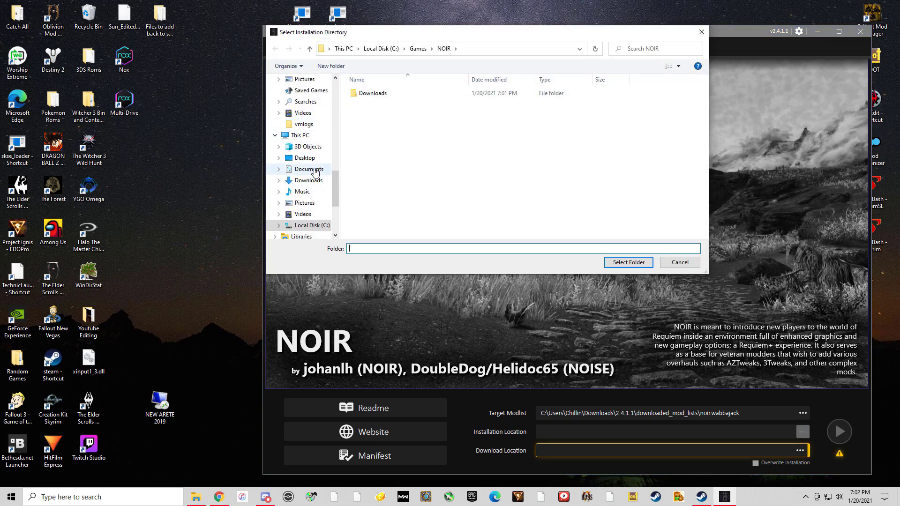
click(312, 226)
double_click(370, 112)
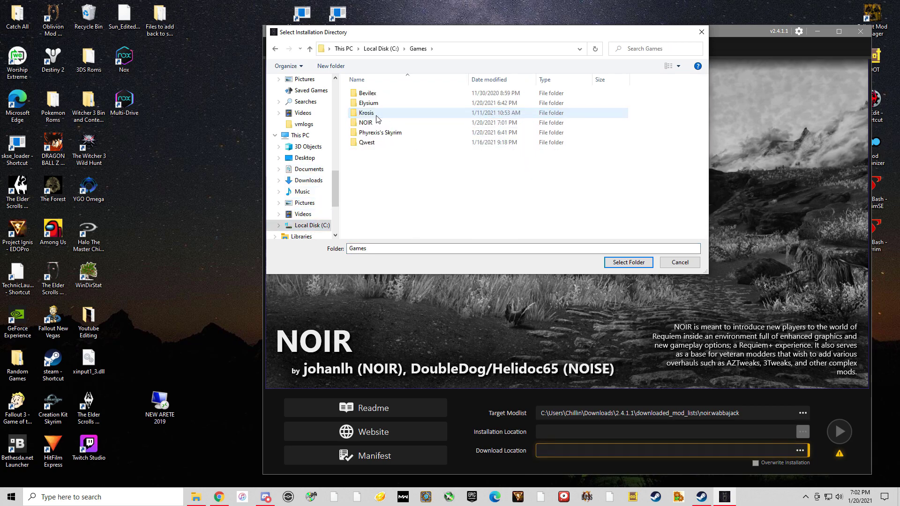
click(372, 123)
click(629, 262)
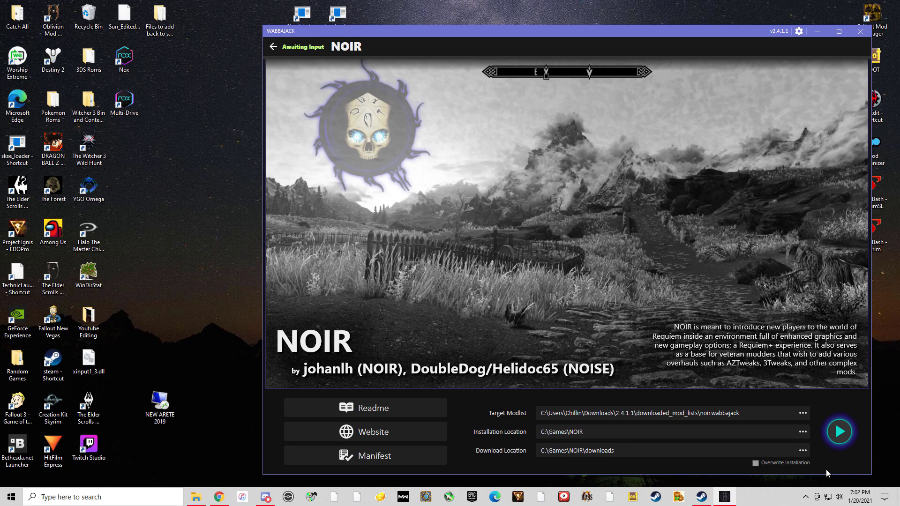
Copy all nine files from C:\Games\Phyrexis's Skyrim\Game Folder Files.
click(817, 33)
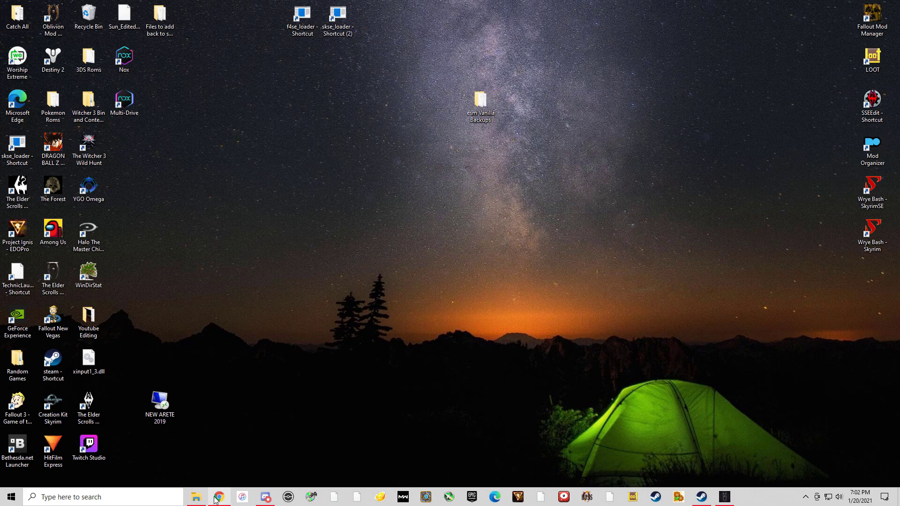
click(196, 497)
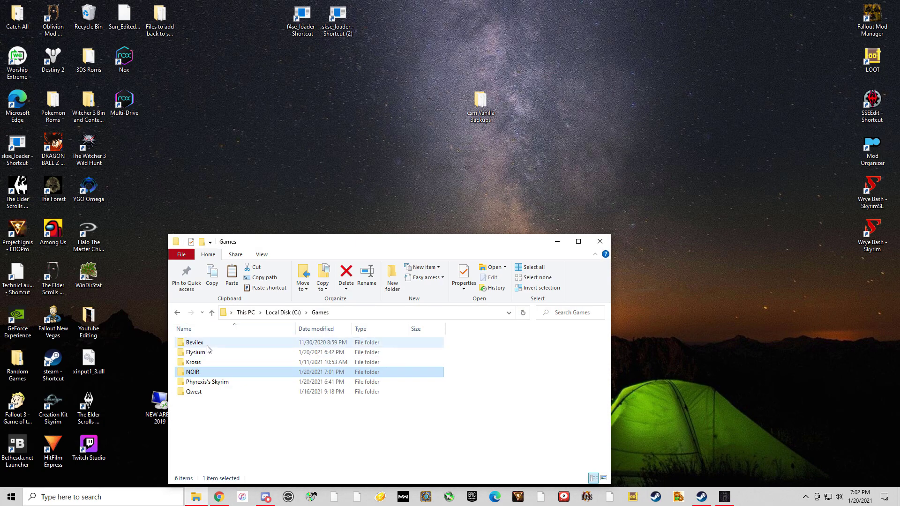
click(209, 383)
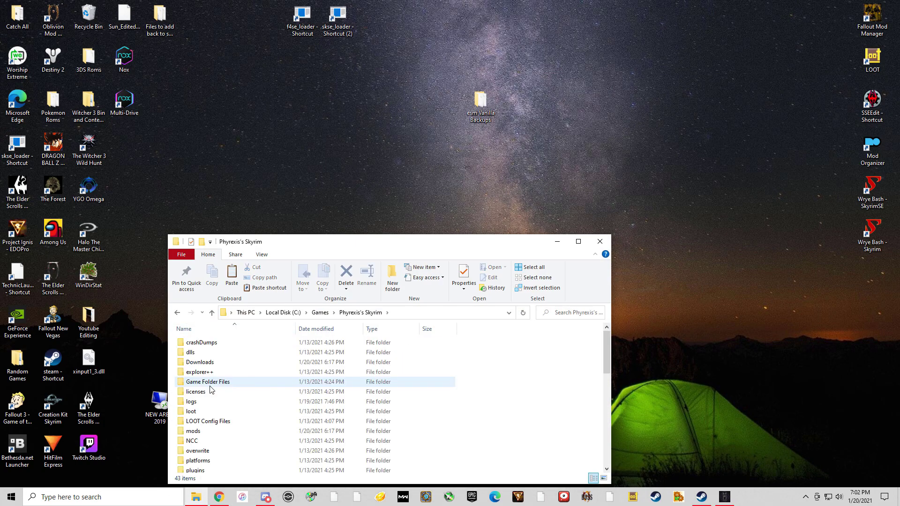
scroll(210, 389, down, 10)
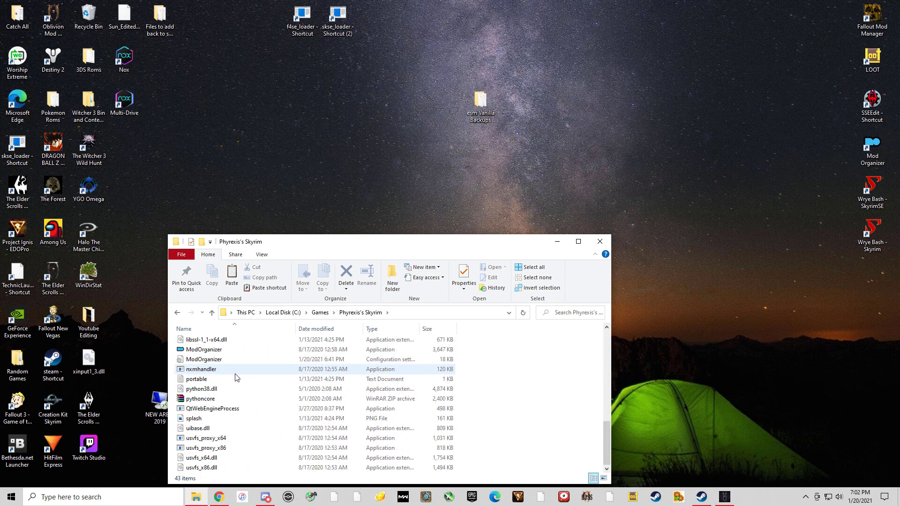
scroll(241, 422, up, 10)
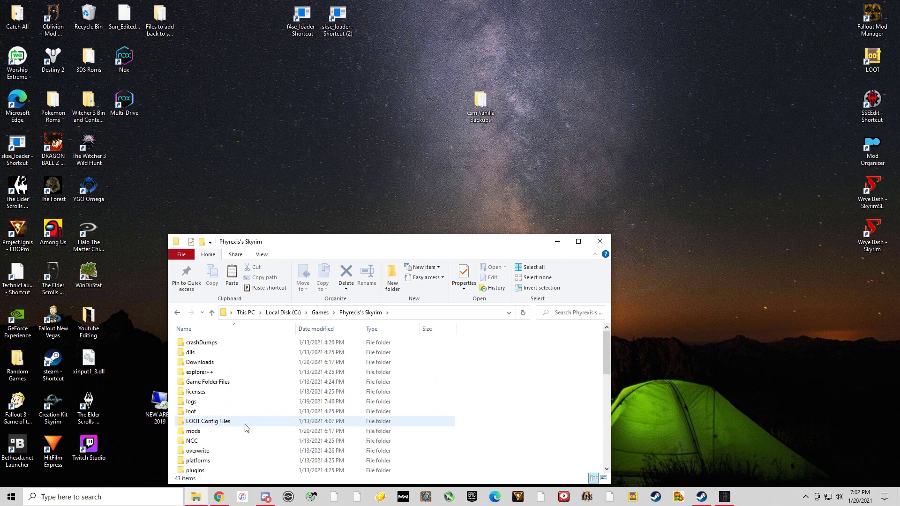
double_click(220, 382)
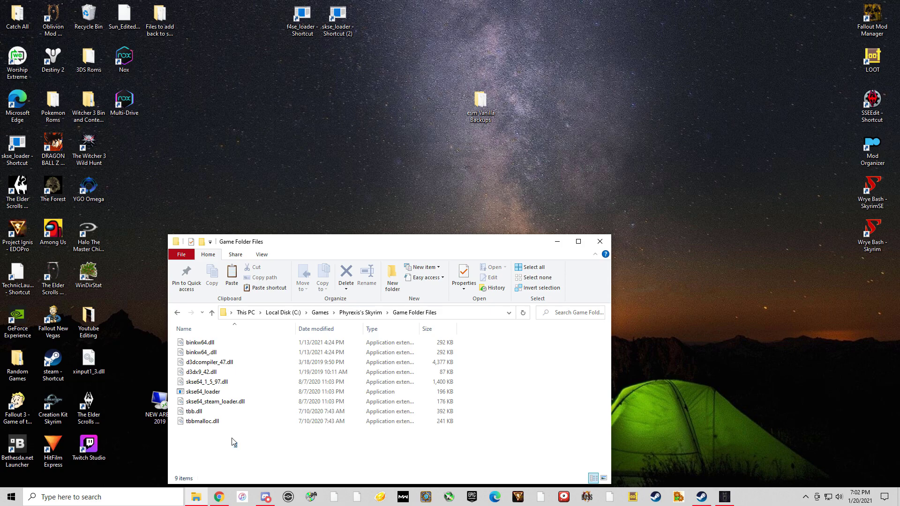
drag(234, 445, 174, 323)
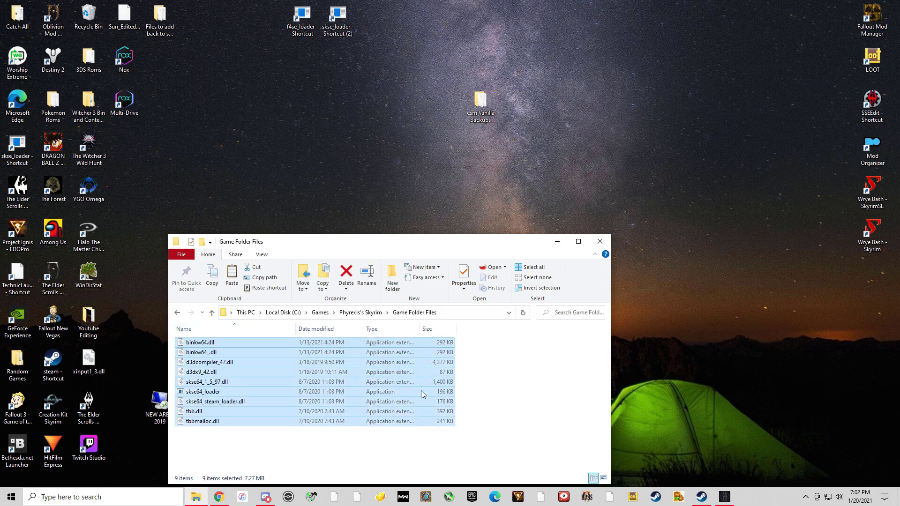
right_click(354, 380)
click(388, 327)
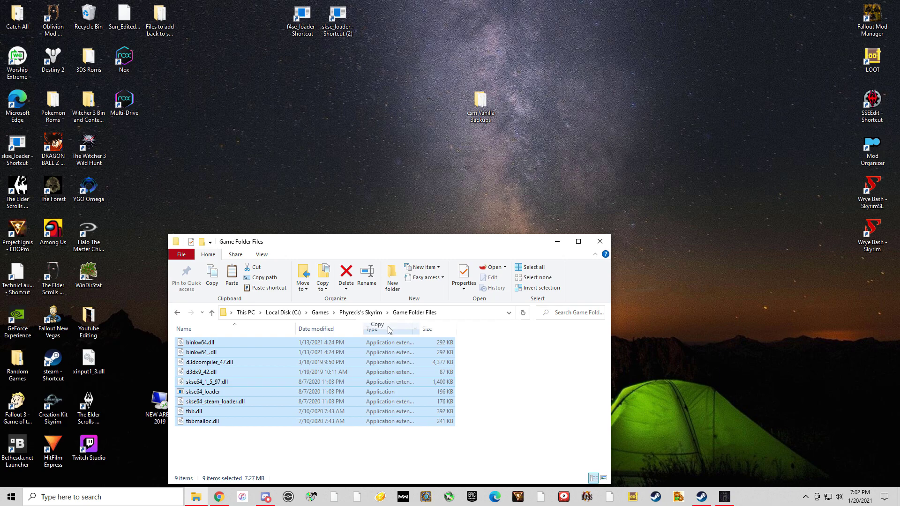
Go to the Steam Games\Steam\steamapps\common\Skyrim Special Edition game folder.
click(531, 387)
click(278, 313)
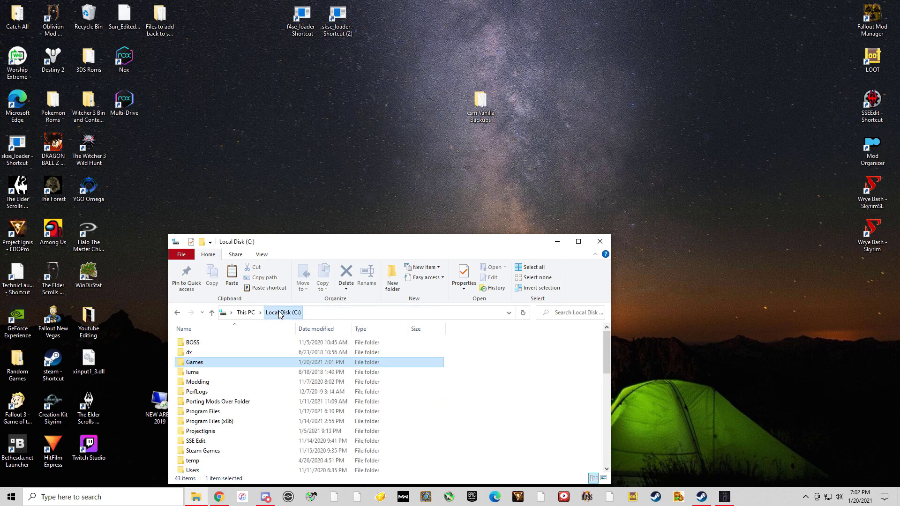
scroll(265, 379, down, 3)
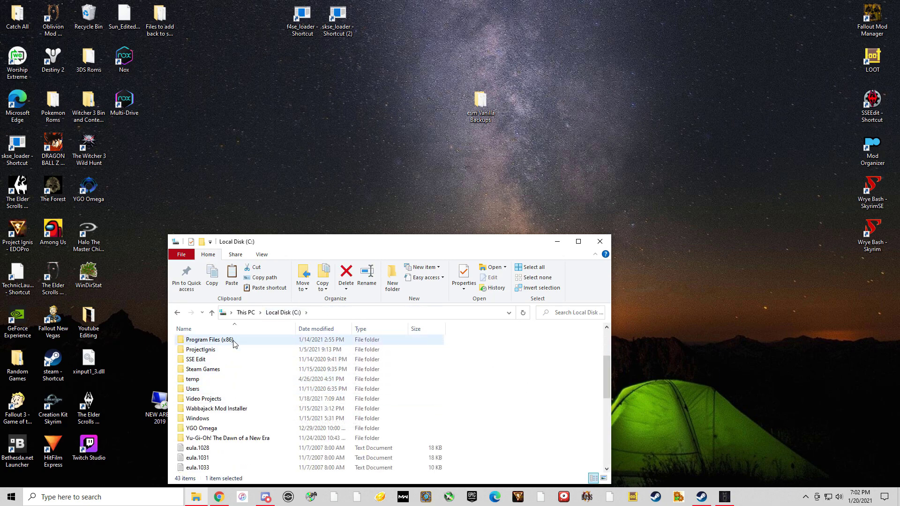
double_click(221, 370)
double_click(194, 342)
scroll(236, 407, down, 5)
click(209, 371)
double_click(209, 369)
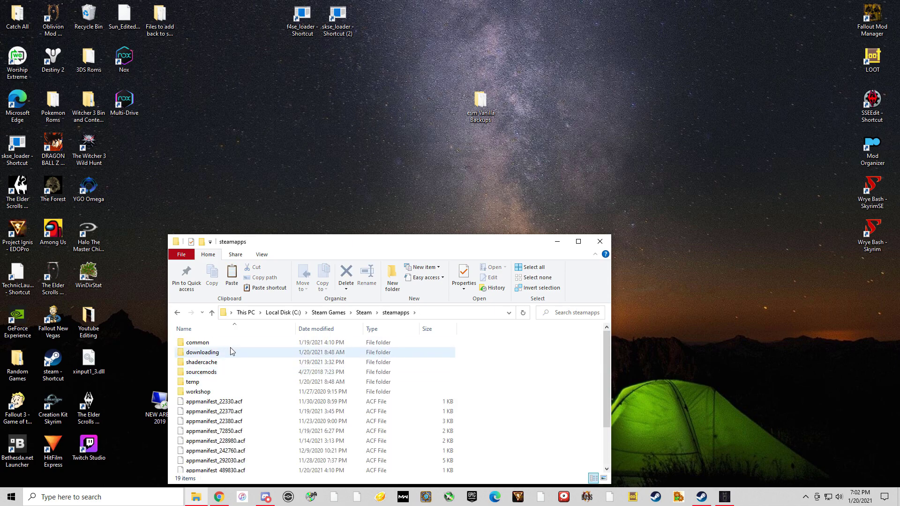
double_click(211, 342)
scroll(230, 400, down, 4)
scroll(230, 400, down, 1)
double_click(229, 399)
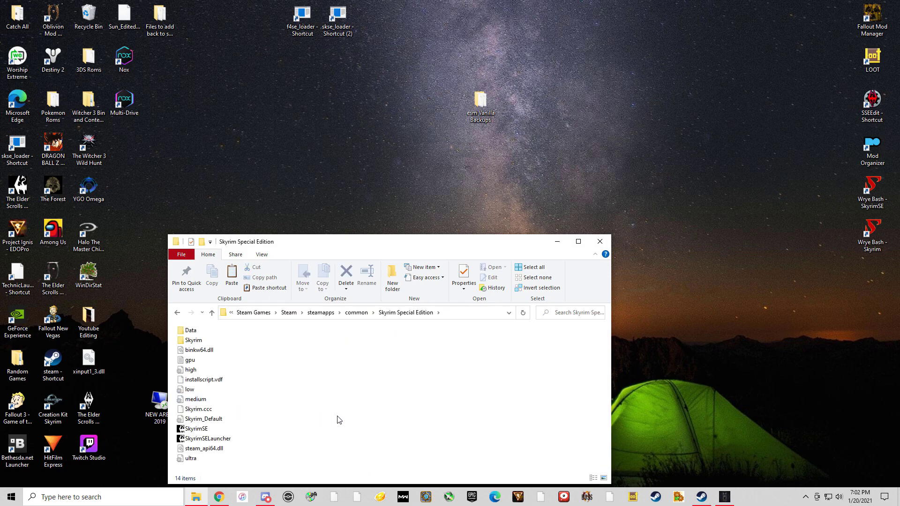
Cancel pasting there and return to C:\Games\Phyrexis's Skyrim.
right_click(378, 404)
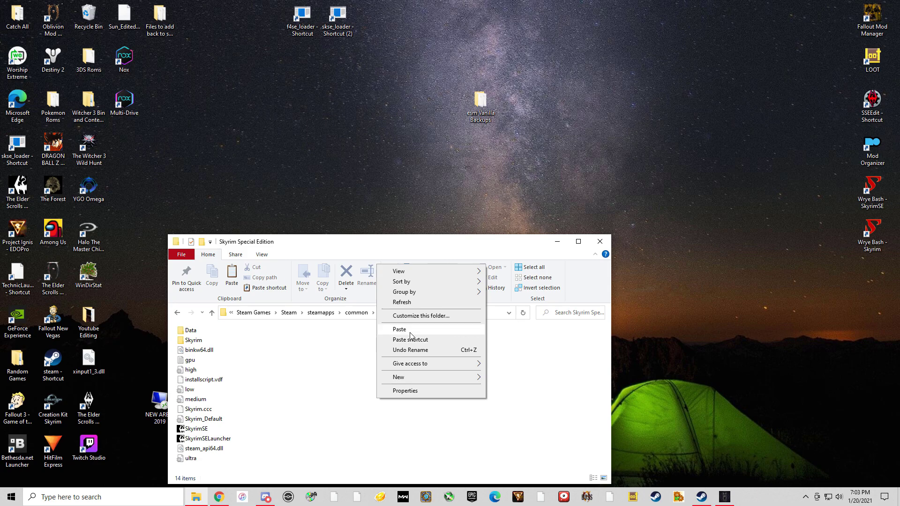
click(322, 427)
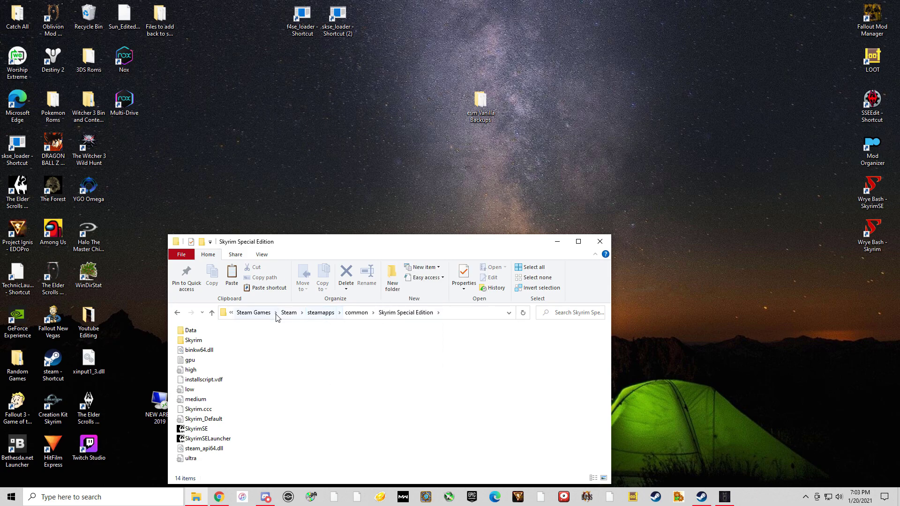
click(254, 313)
click(246, 313)
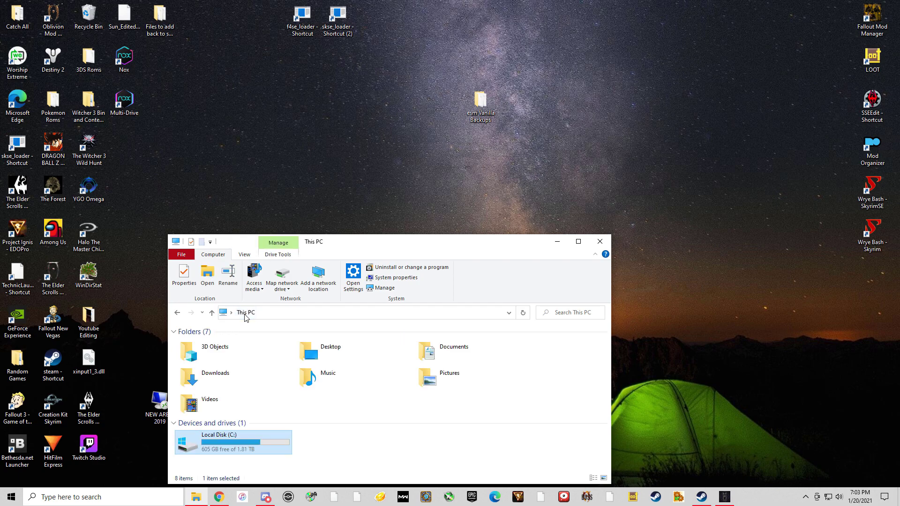
double_click(225, 437)
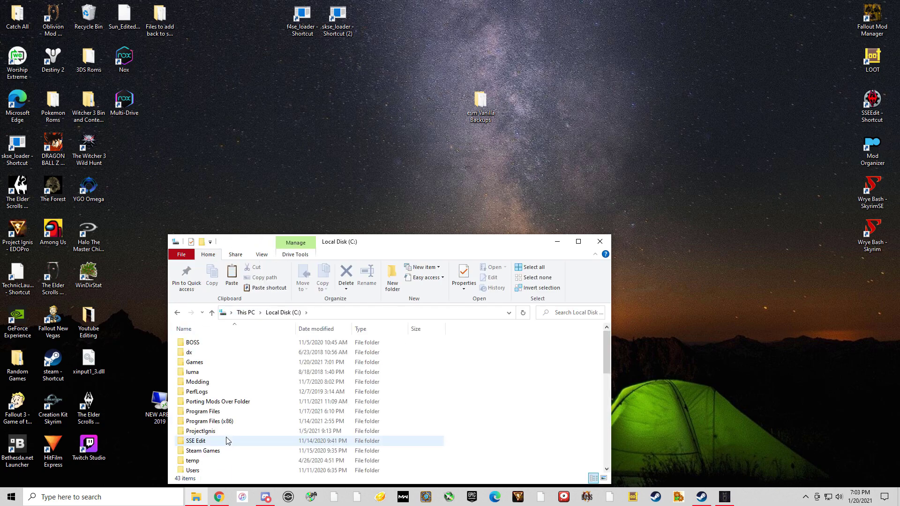
double_click(207, 362)
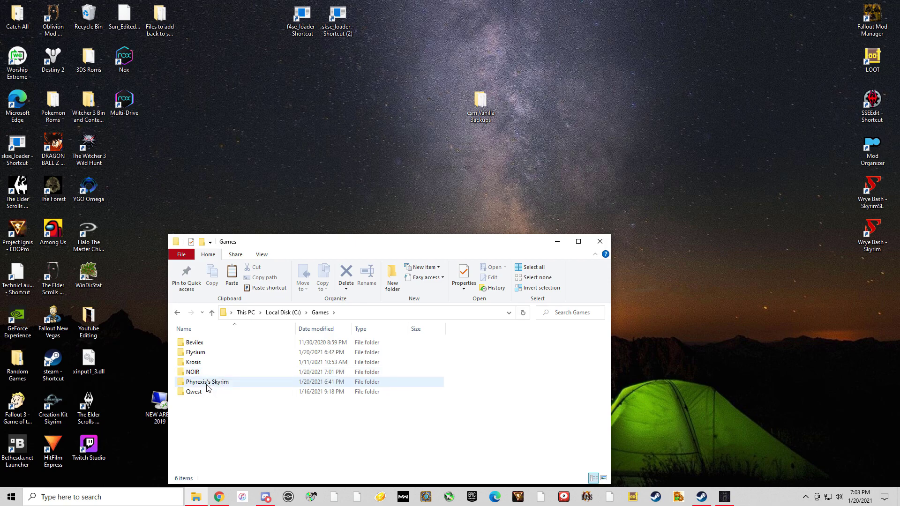
double_click(207, 384)
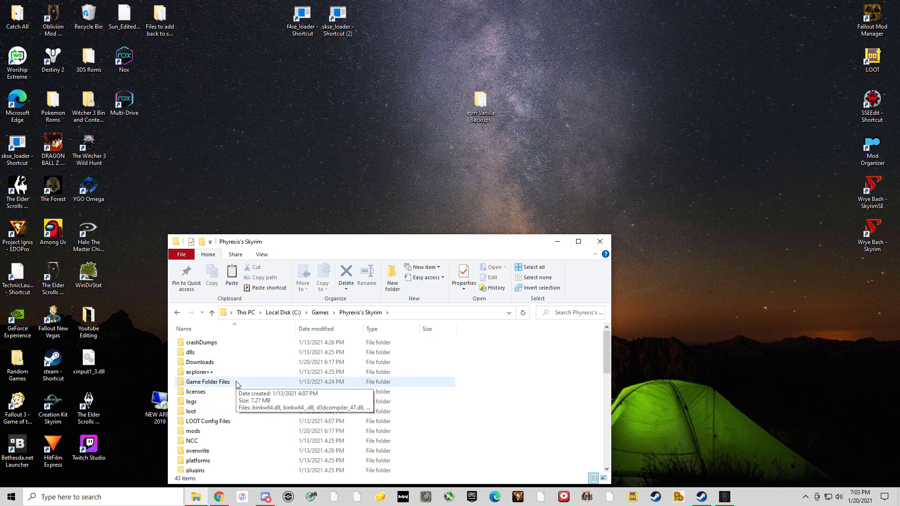
Launch ModOrganizer.exe from Phyrexis's Skyrim and move its window aside, raising Explorer.
scroll(262, 389, down, 7)
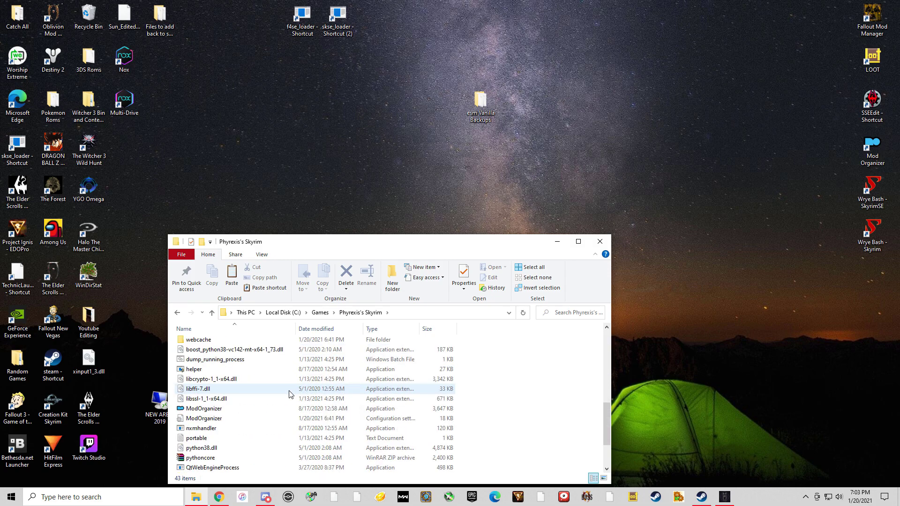
double_click(208, 410)
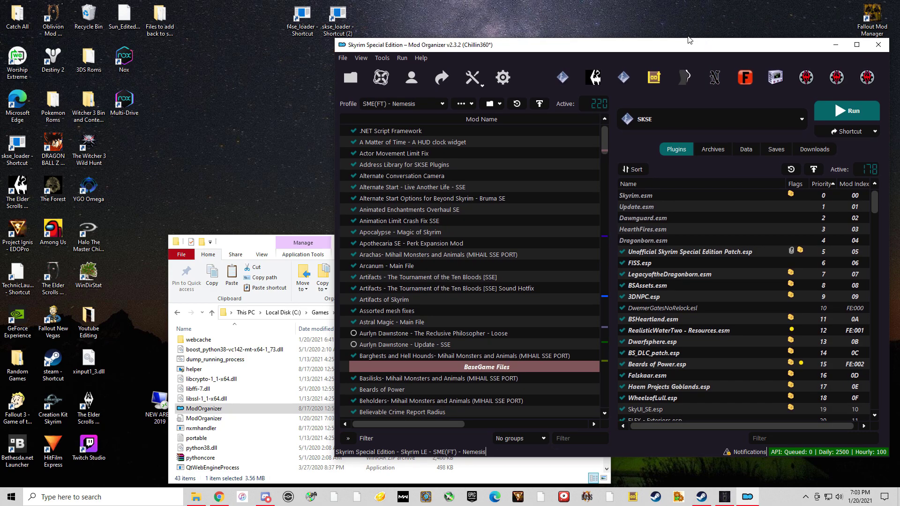
drag(679, 30, 512, 490)
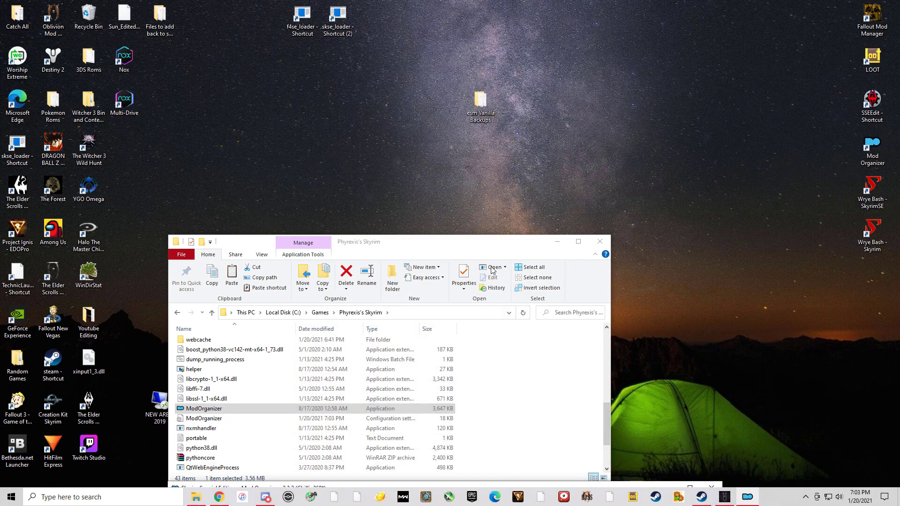
drag(469, 241, 502, 140)
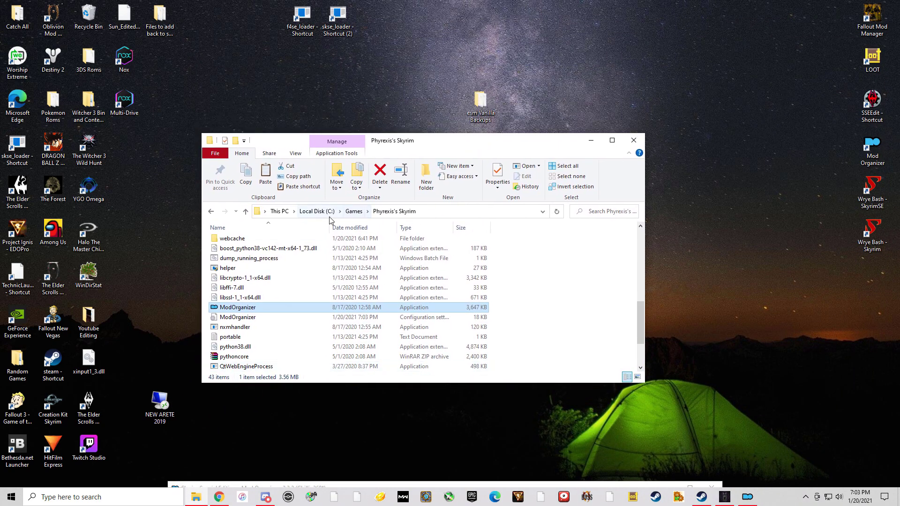
Look through the Qwest, Bevilex and Krosis modlist folders in Games.
click(354, 211)
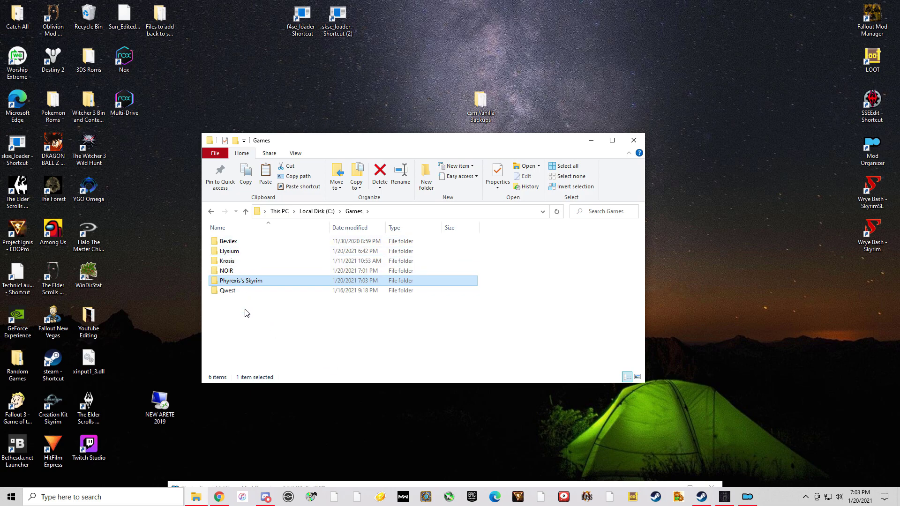
double_click(240, 293)
scroll(267, 311, down, 9)
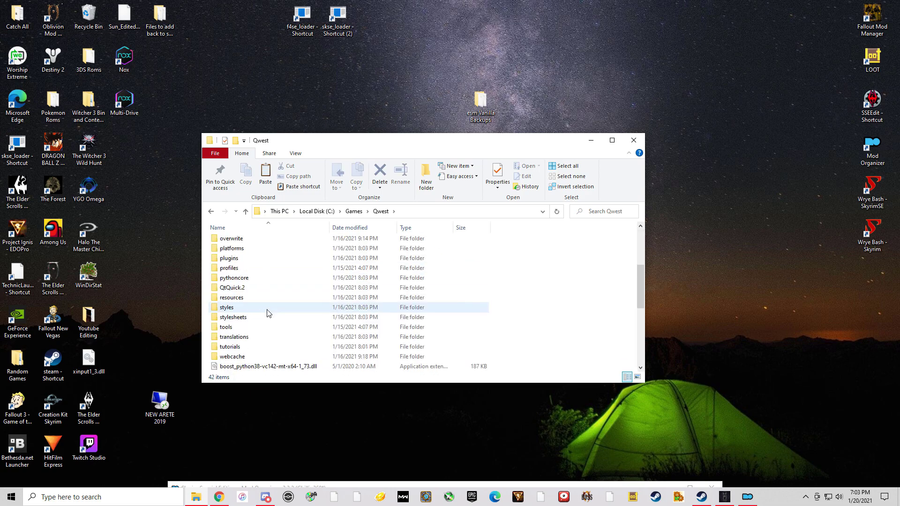
scroll(268, 313, up, 9)
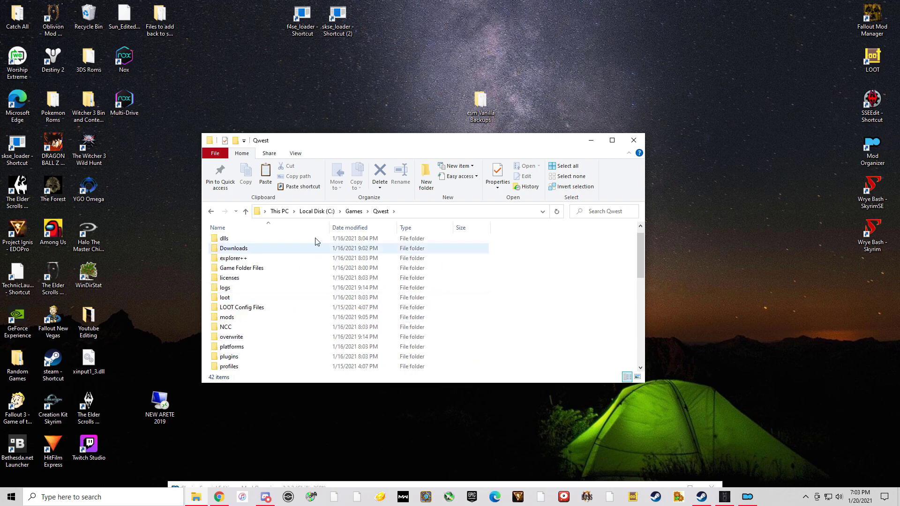
click(354, 212)
double_click(261, 243)
scroll(267, 333, down, 10)
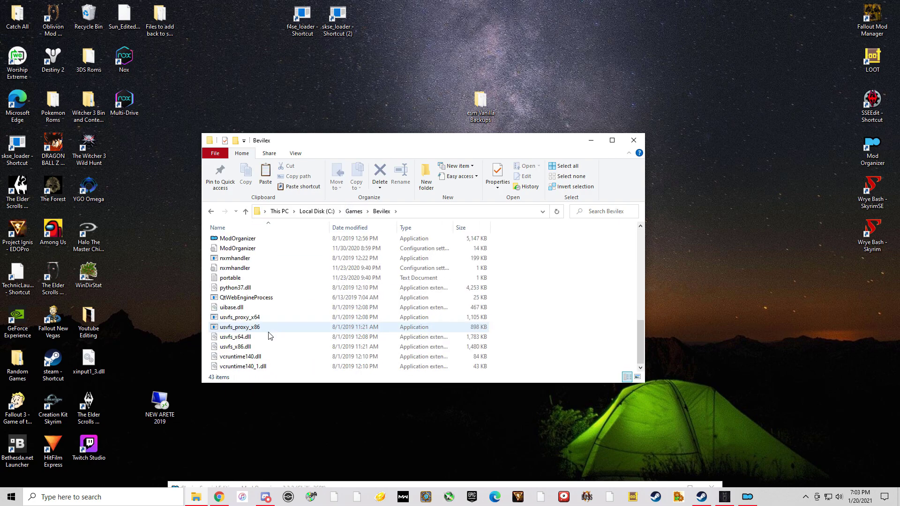
scroll(270, 333, up, 10)
scroll(290, 322, down, 8)
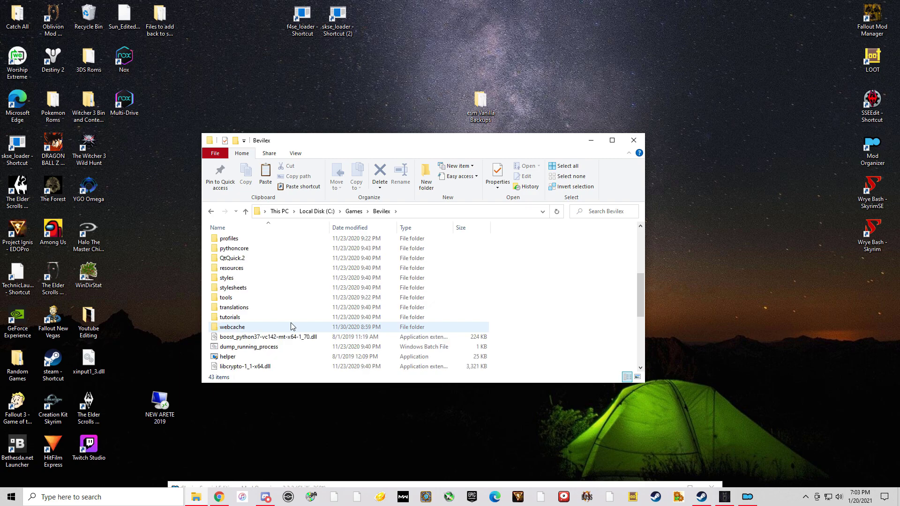
scroll(276, 346, up, 5)
scroll(281, 351, up, 5)
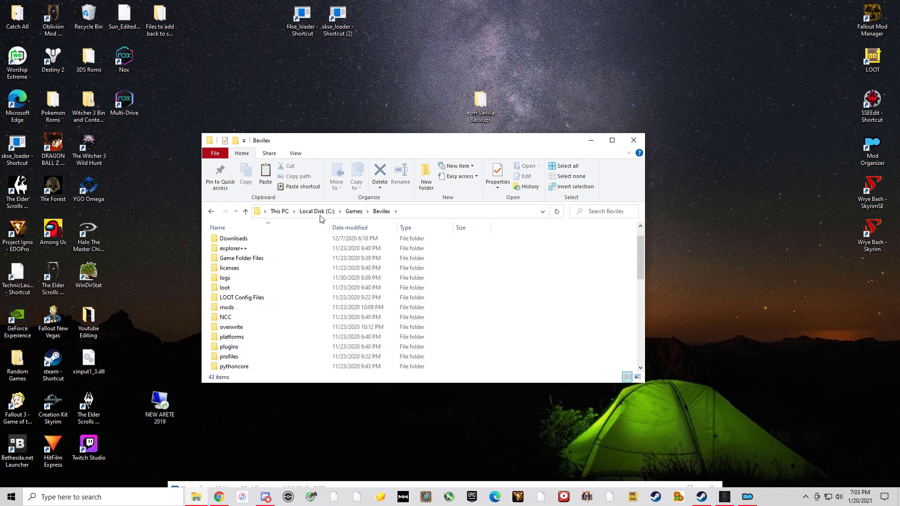
click(354, 212)
double_click(272, 264)
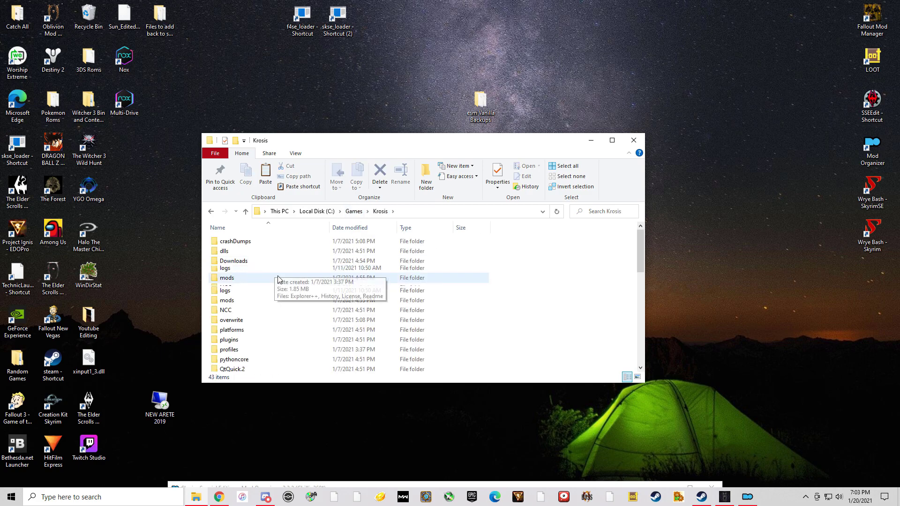
scroll(277, 281, down, 5)
scroll(279, 281, up, 6)
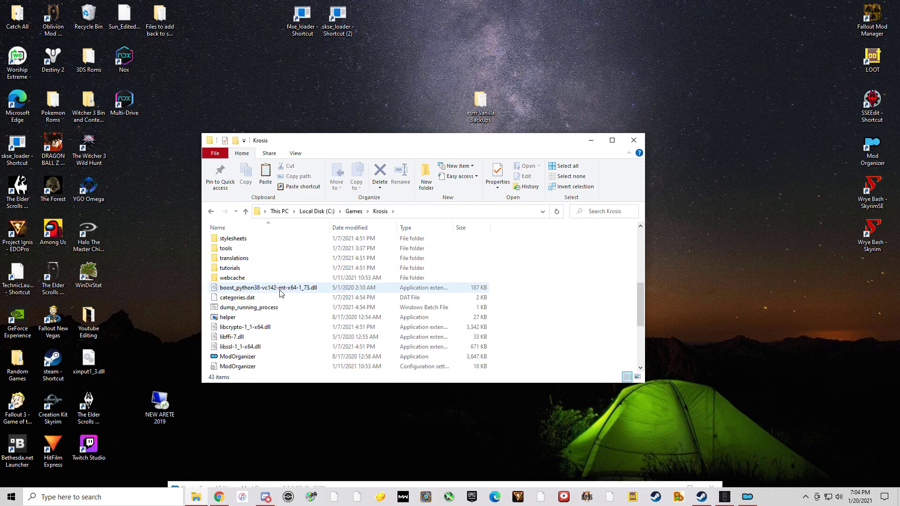
Return to C:\Games via Local Disk (C:) and minimize the Explorer window.
click(327, 212)
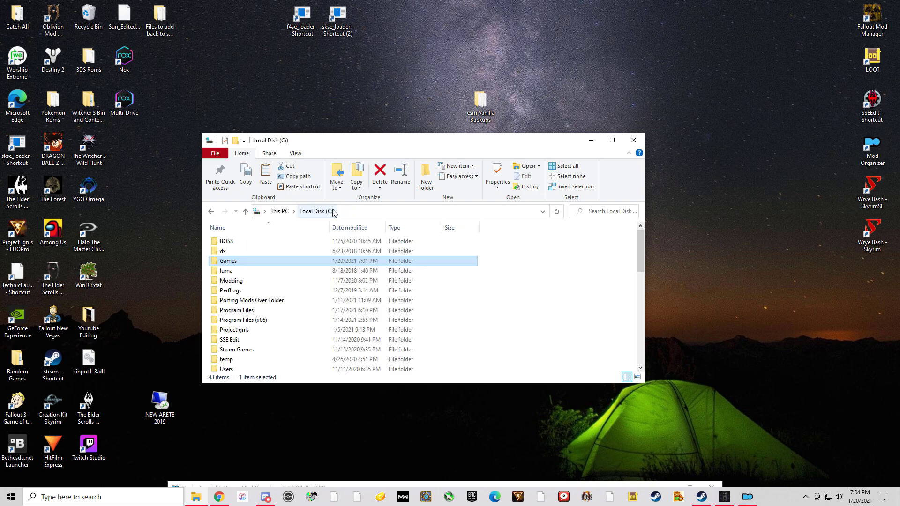
double_click(236, 263)
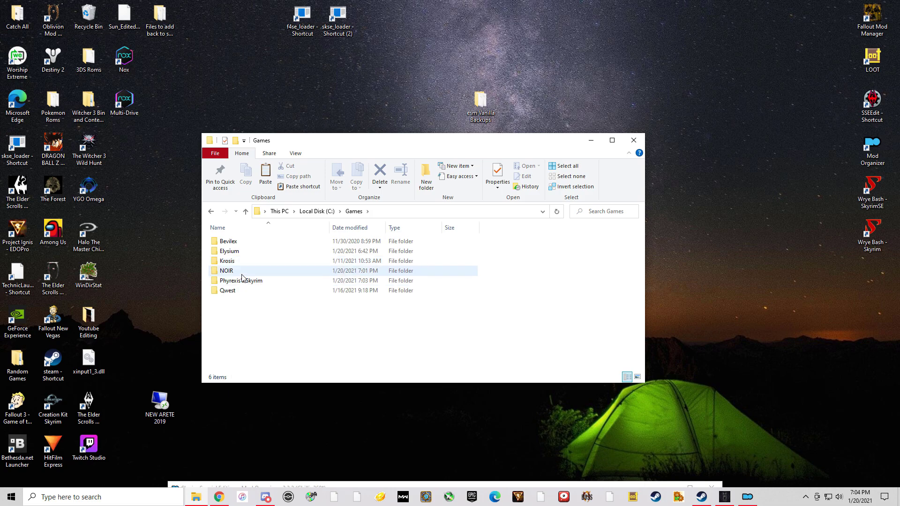
click(747, 498)
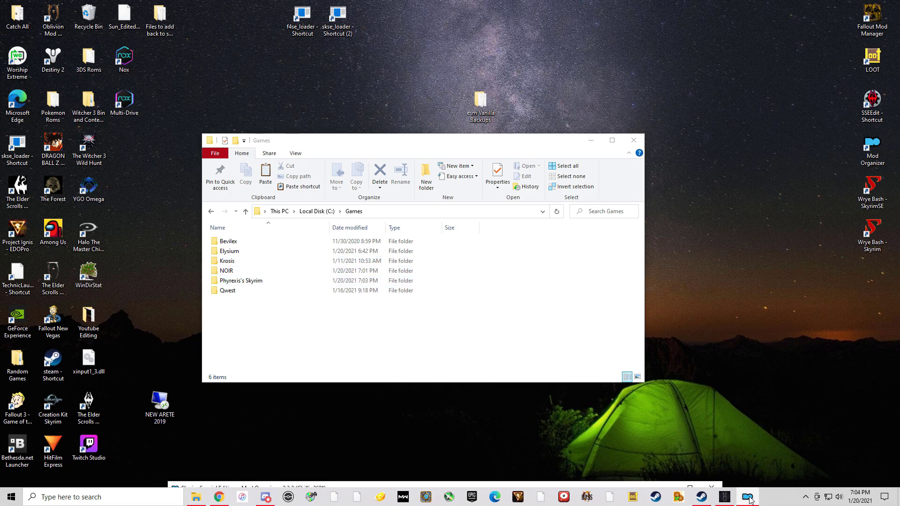
click(590, 140)
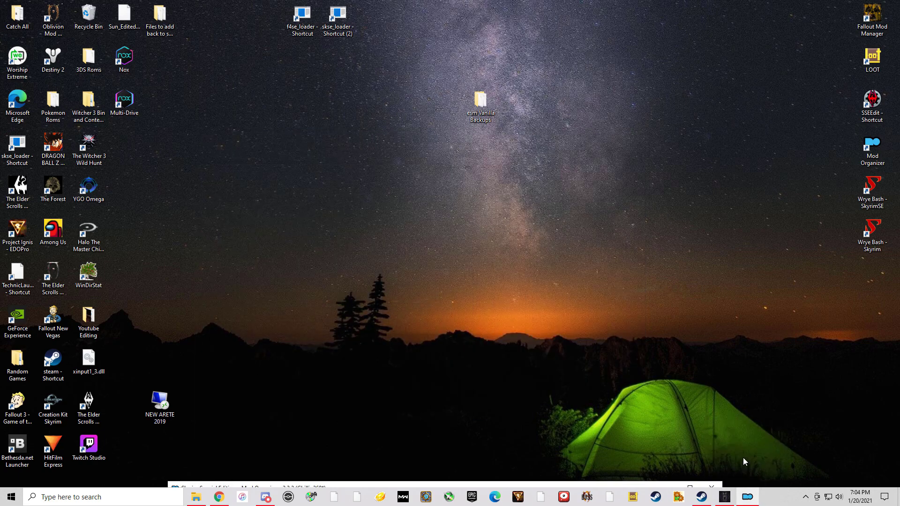
Restore Mod Organizer 2, move it near the top, and pick SKSE as the executable.
click(744, 501)
click(744, 499)
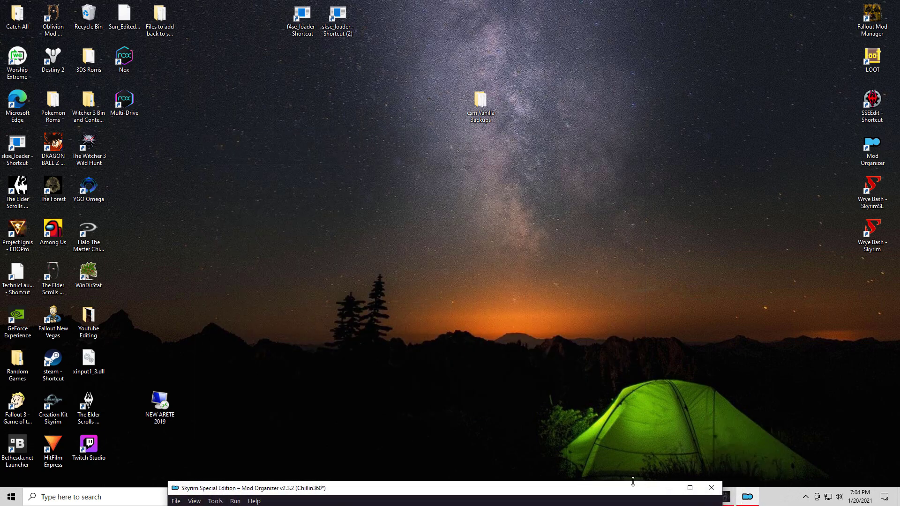
drag(630, 485, 654, 62)
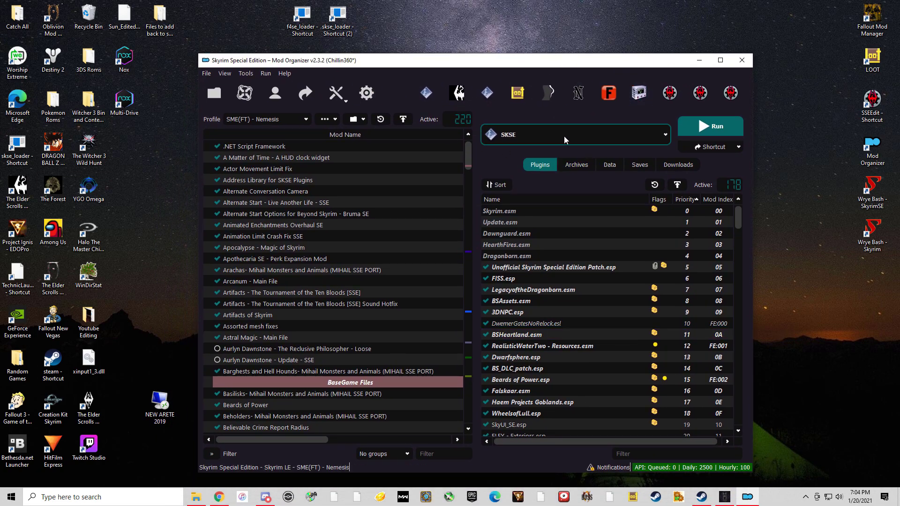
click(664, 135)
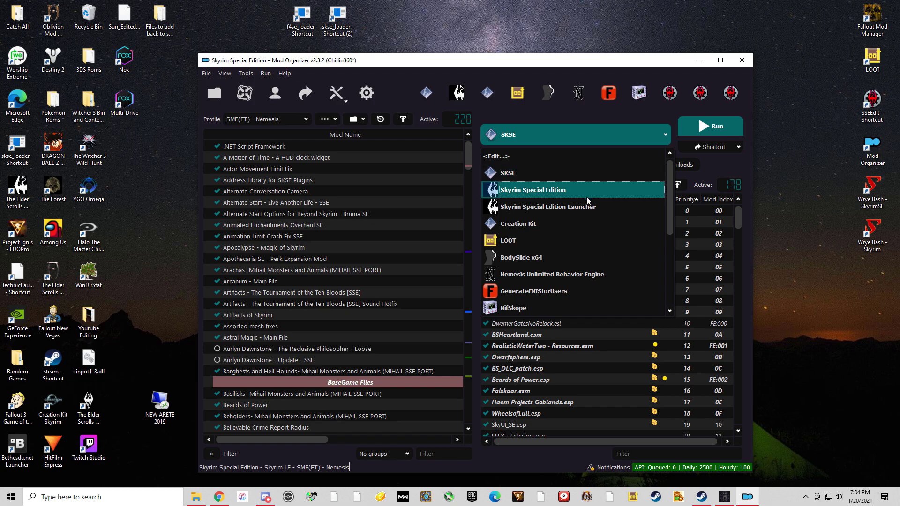
scroll(586, 302, down, 3)
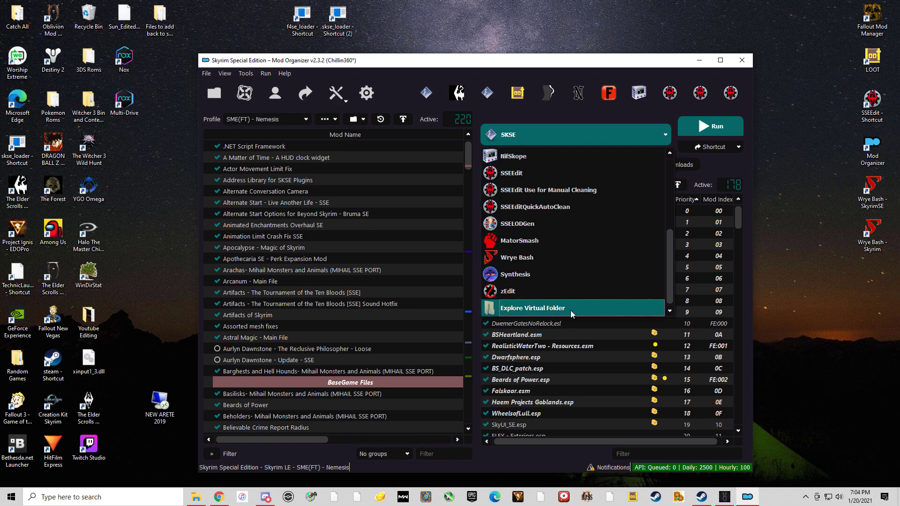
scroll(570, 274, up, 3)
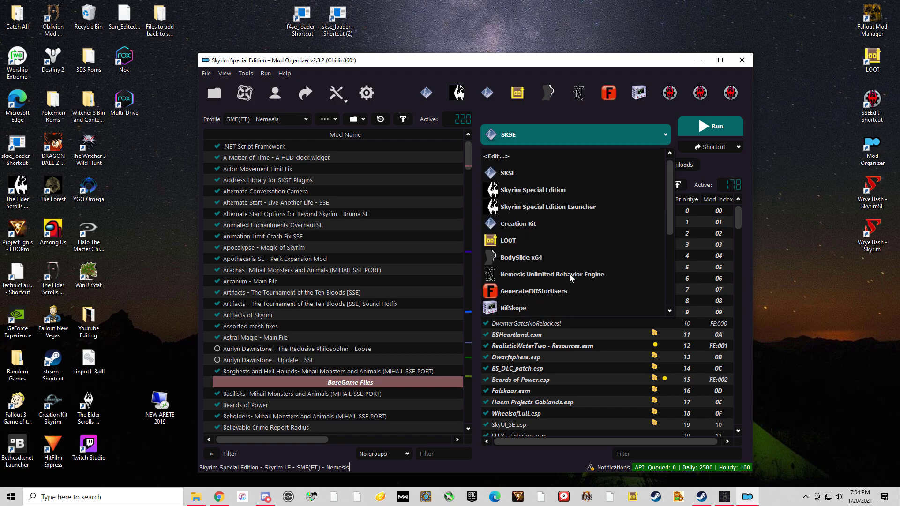
click(522, 173)
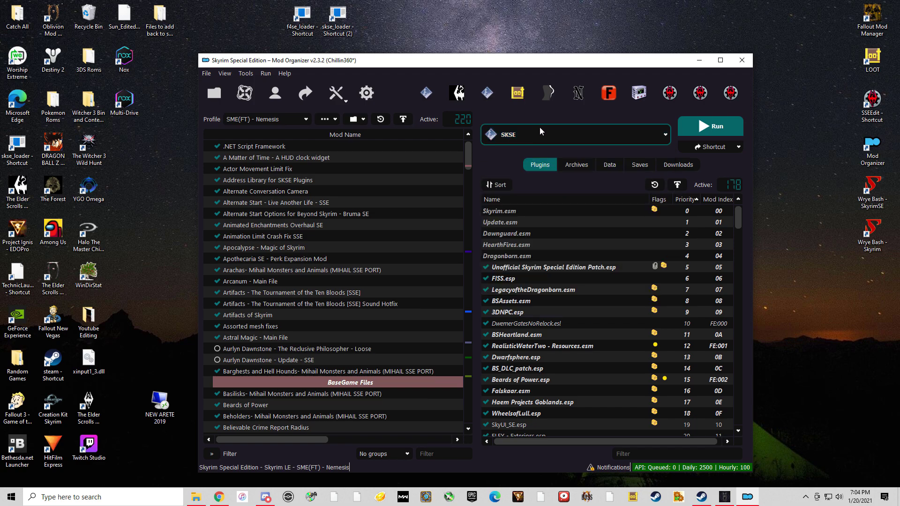
click(713, 126)
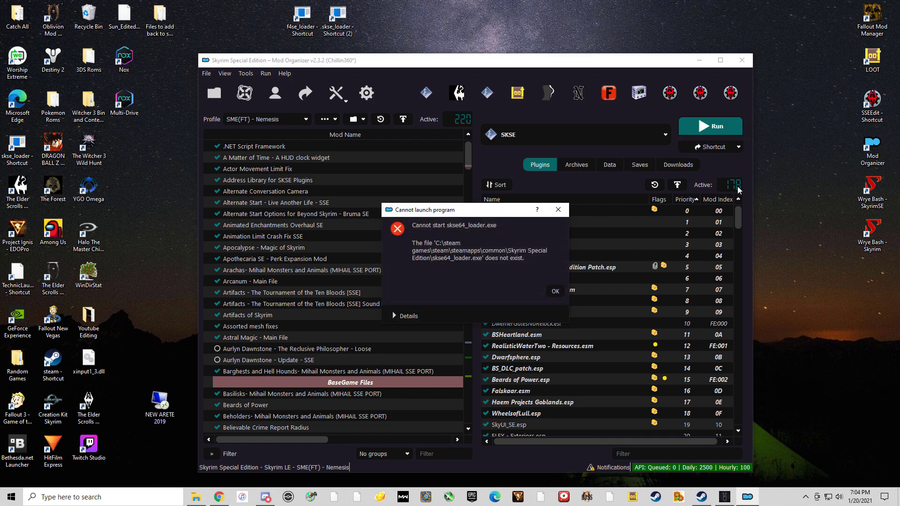
click(555, 291)
click(628, 217)
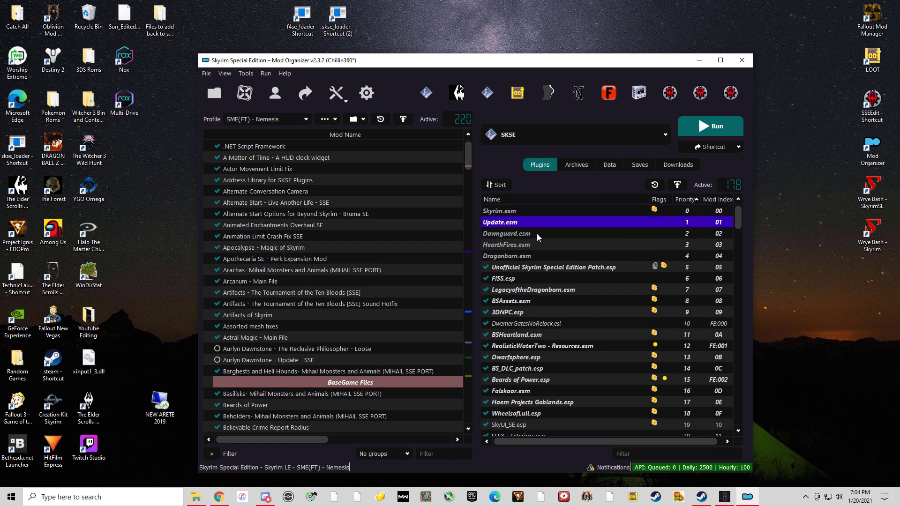
scroll(373, 320, down, 12)
scroll(373, 319, down, 12)
scroll(572, 361, down, 16)
scroll(571, 364, down, 20)
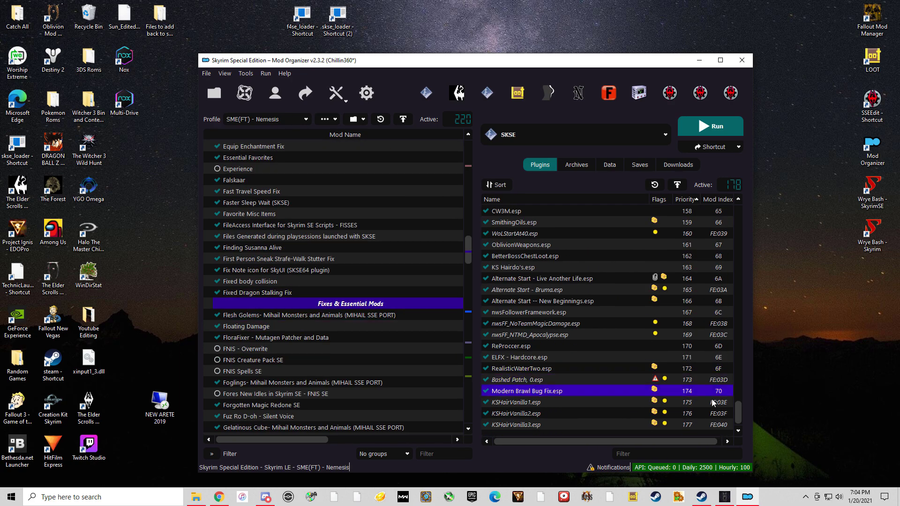
drag(738, 404, 749, 196)
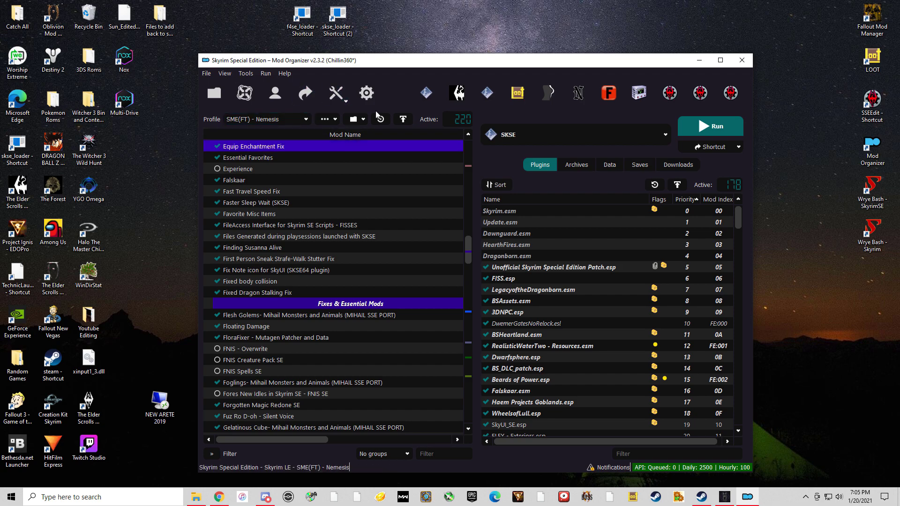
Review the Nemesis profile's plugins, such as Dragonborn.esm, FISS.esp and ELFX - Exteriors.esp.
click(304, 120)
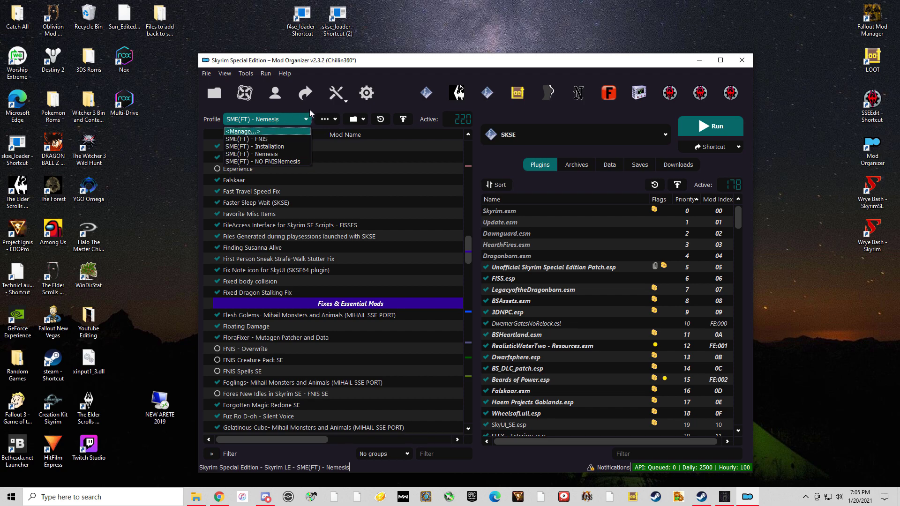
click(309, 113)
click(581, 257)
click(581, 279)
click(594, 323)
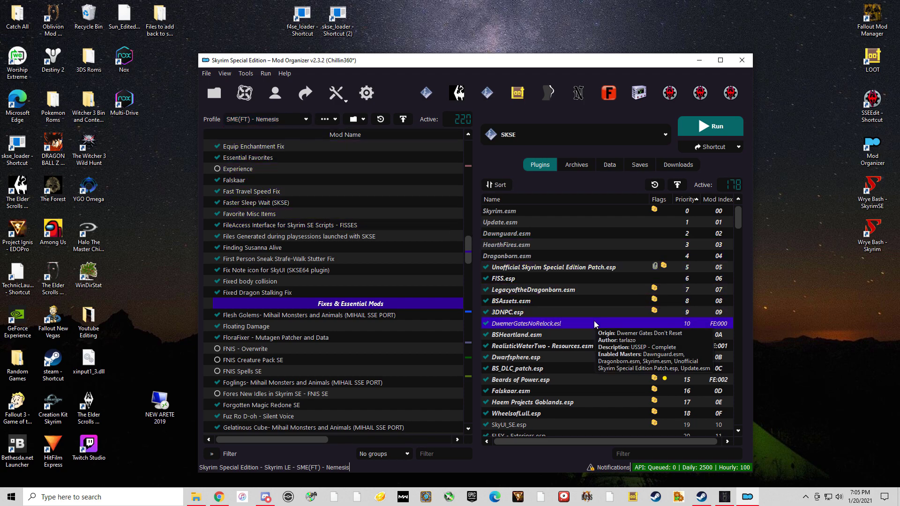
scroll(594, 320, down, 2)
click(597, 370)
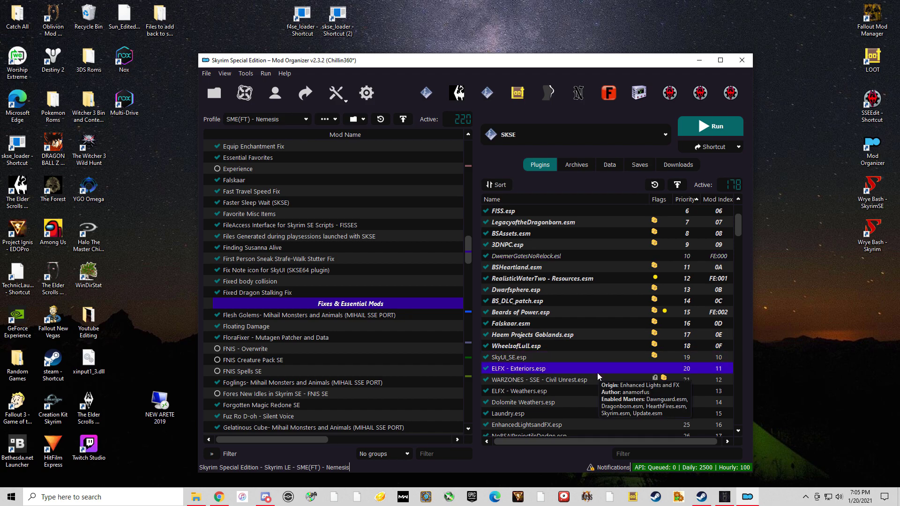
scroll(597, 373, down, 19)
click(597, 378)
scroll(597, 378, up, 16)
scroll(597, 375, up, 5)
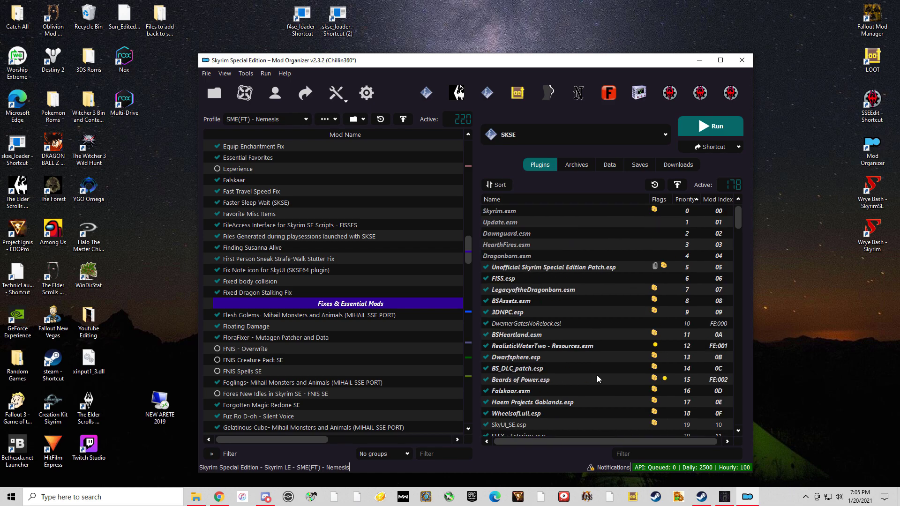
scroll(375, 377, up, 7)
scroll(371, 380, up, 20)
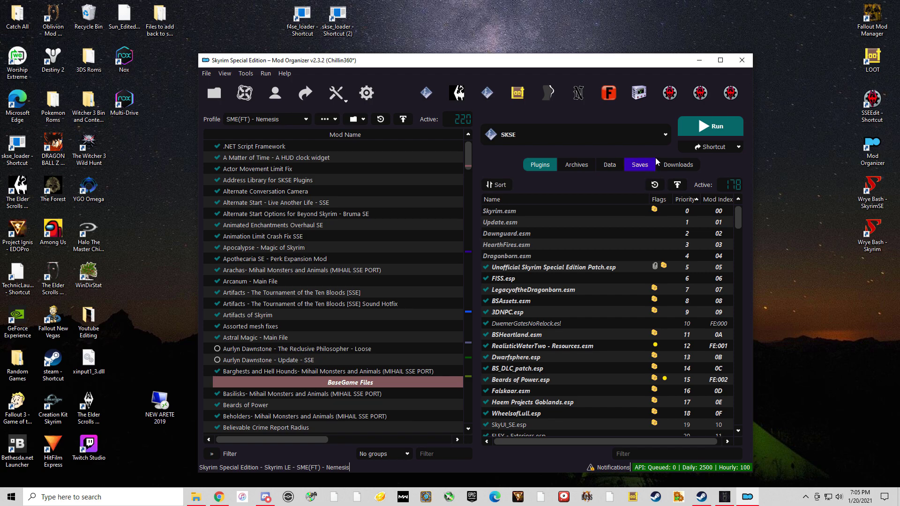
click(699, 60)
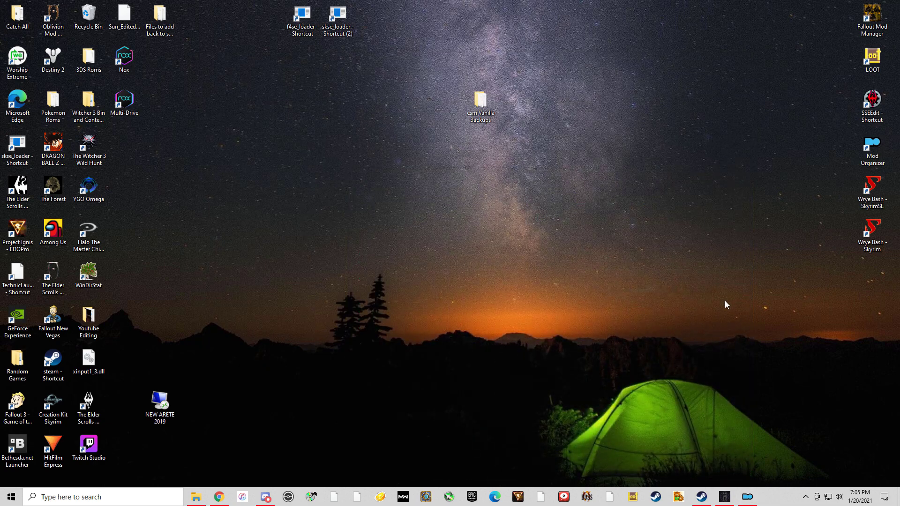